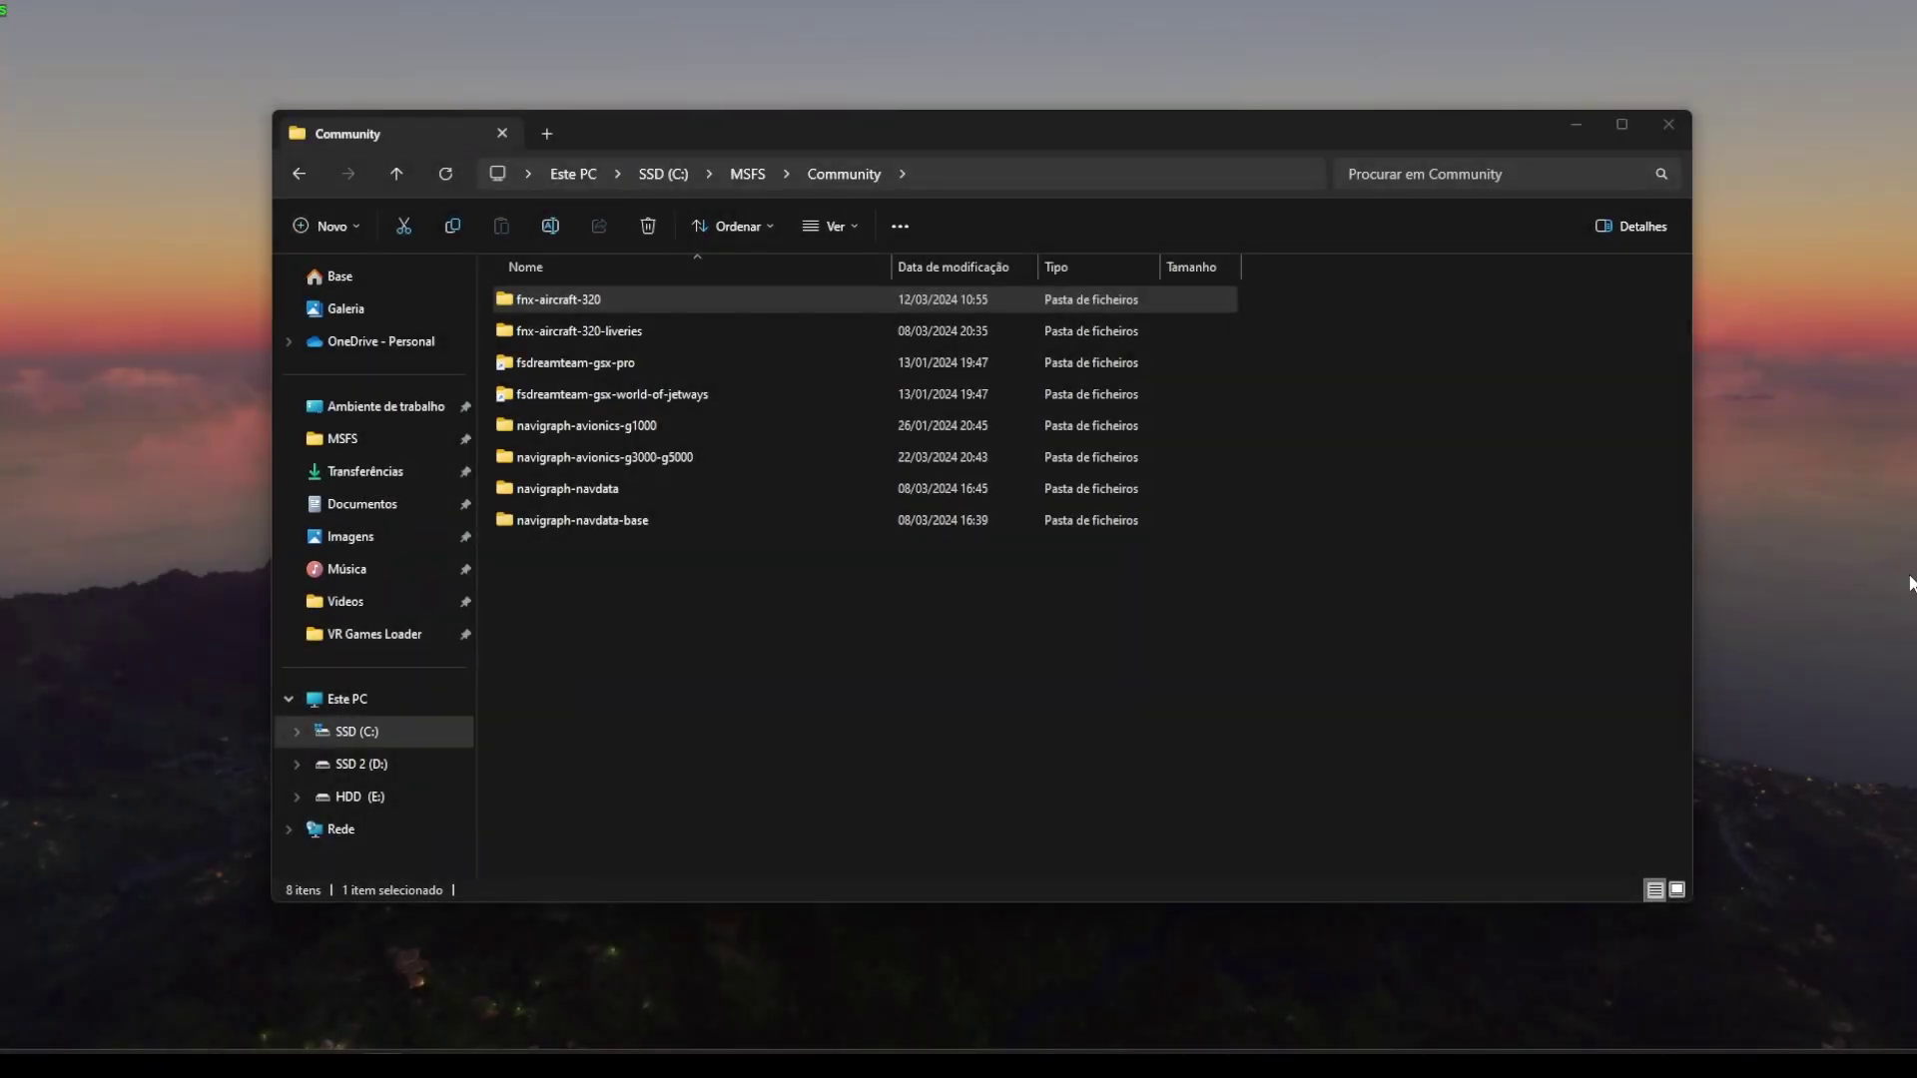
Browse into fnx-aircraft-320 > Announcements > Default to list its 19 OGG files, moving the window left.
double_click(791, 303)
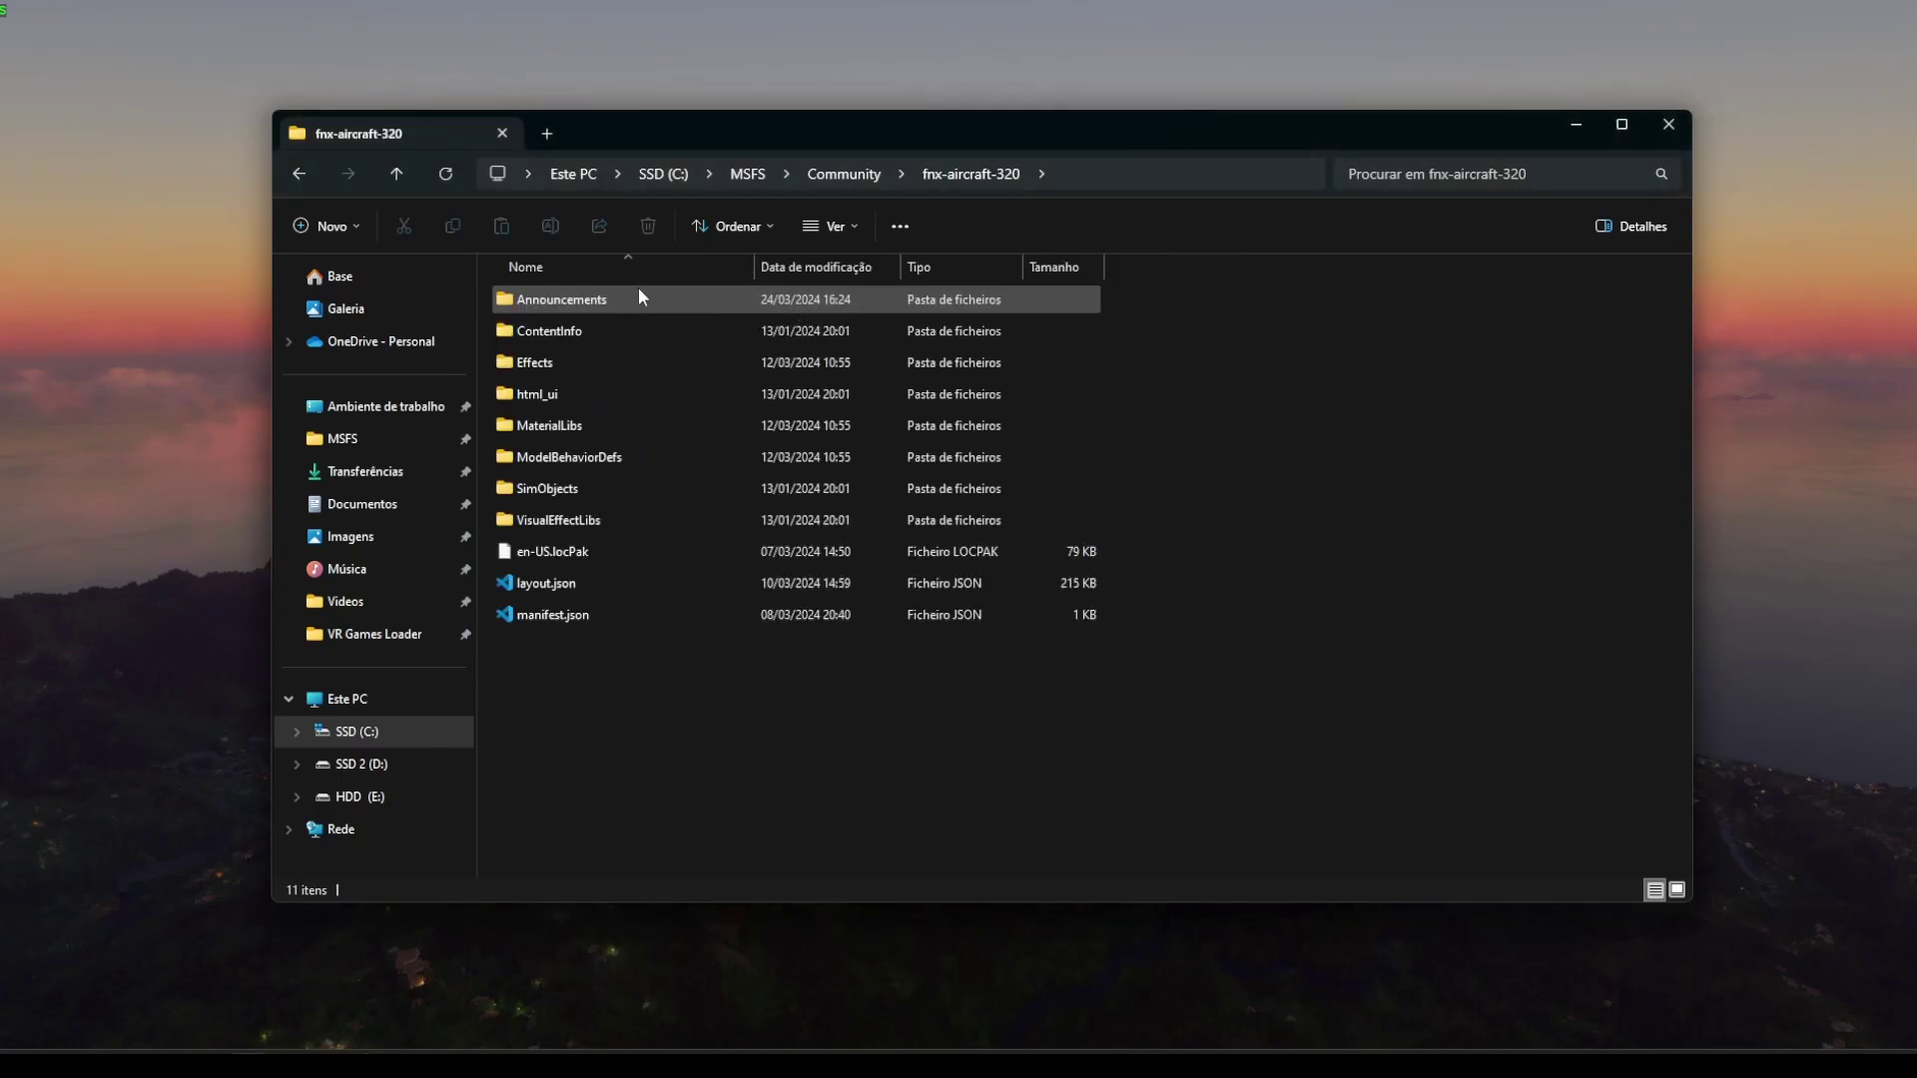
double_click(606, 300)
left_click(542, 303)
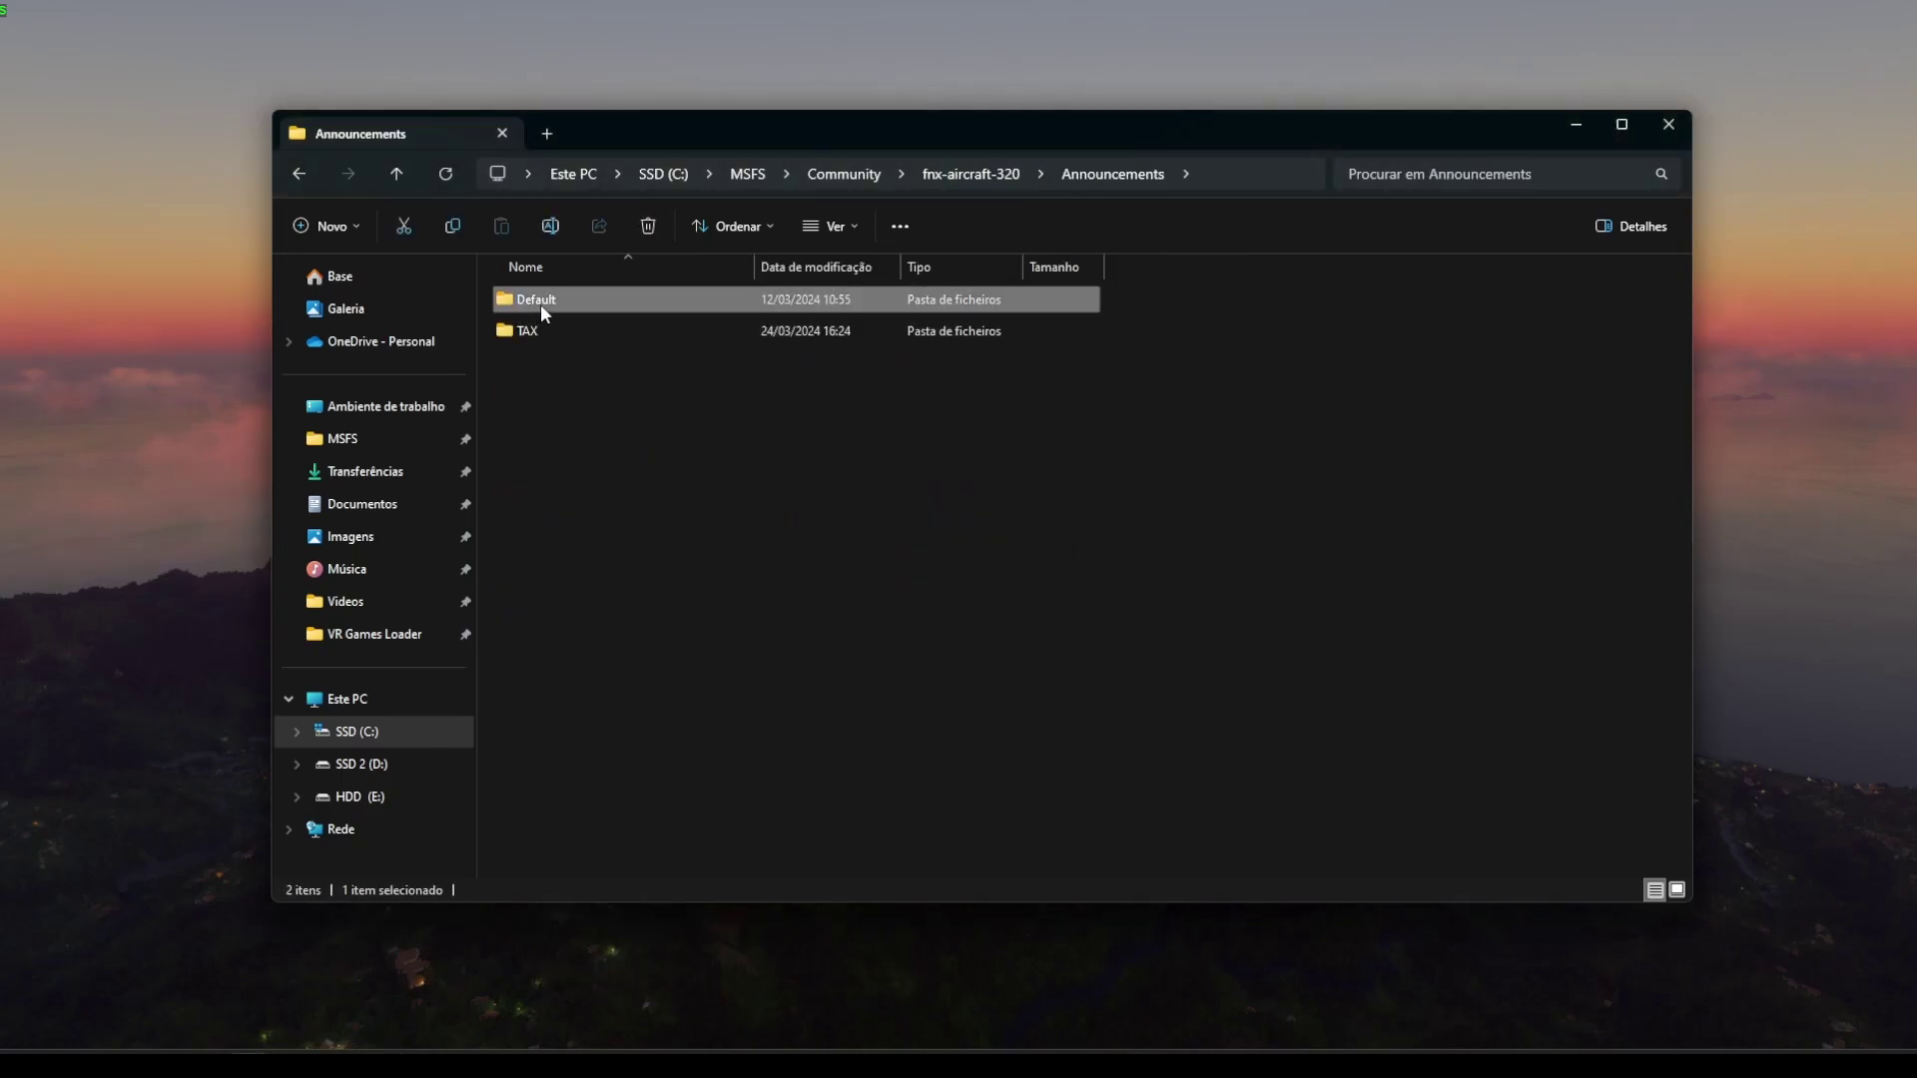
double_click(554, 299)
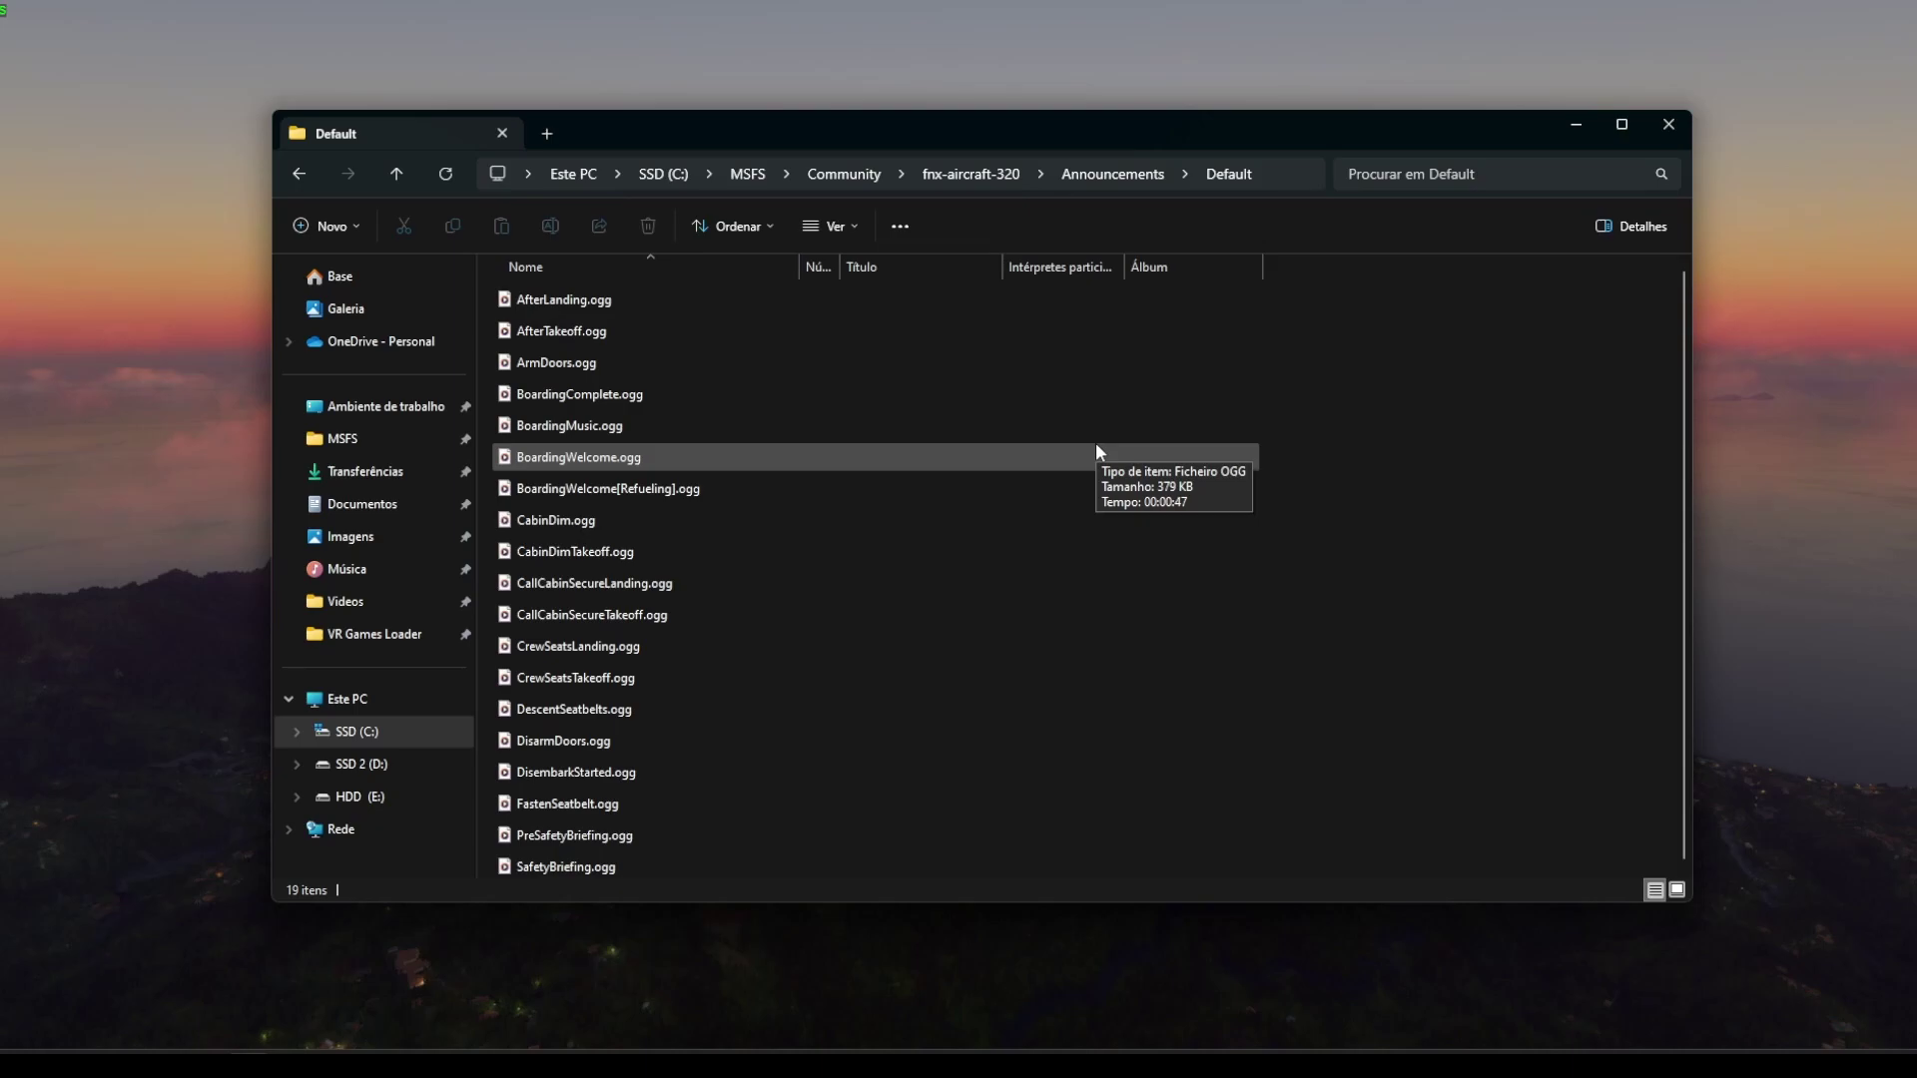
left_click_drag(675, 134, 297, 178)
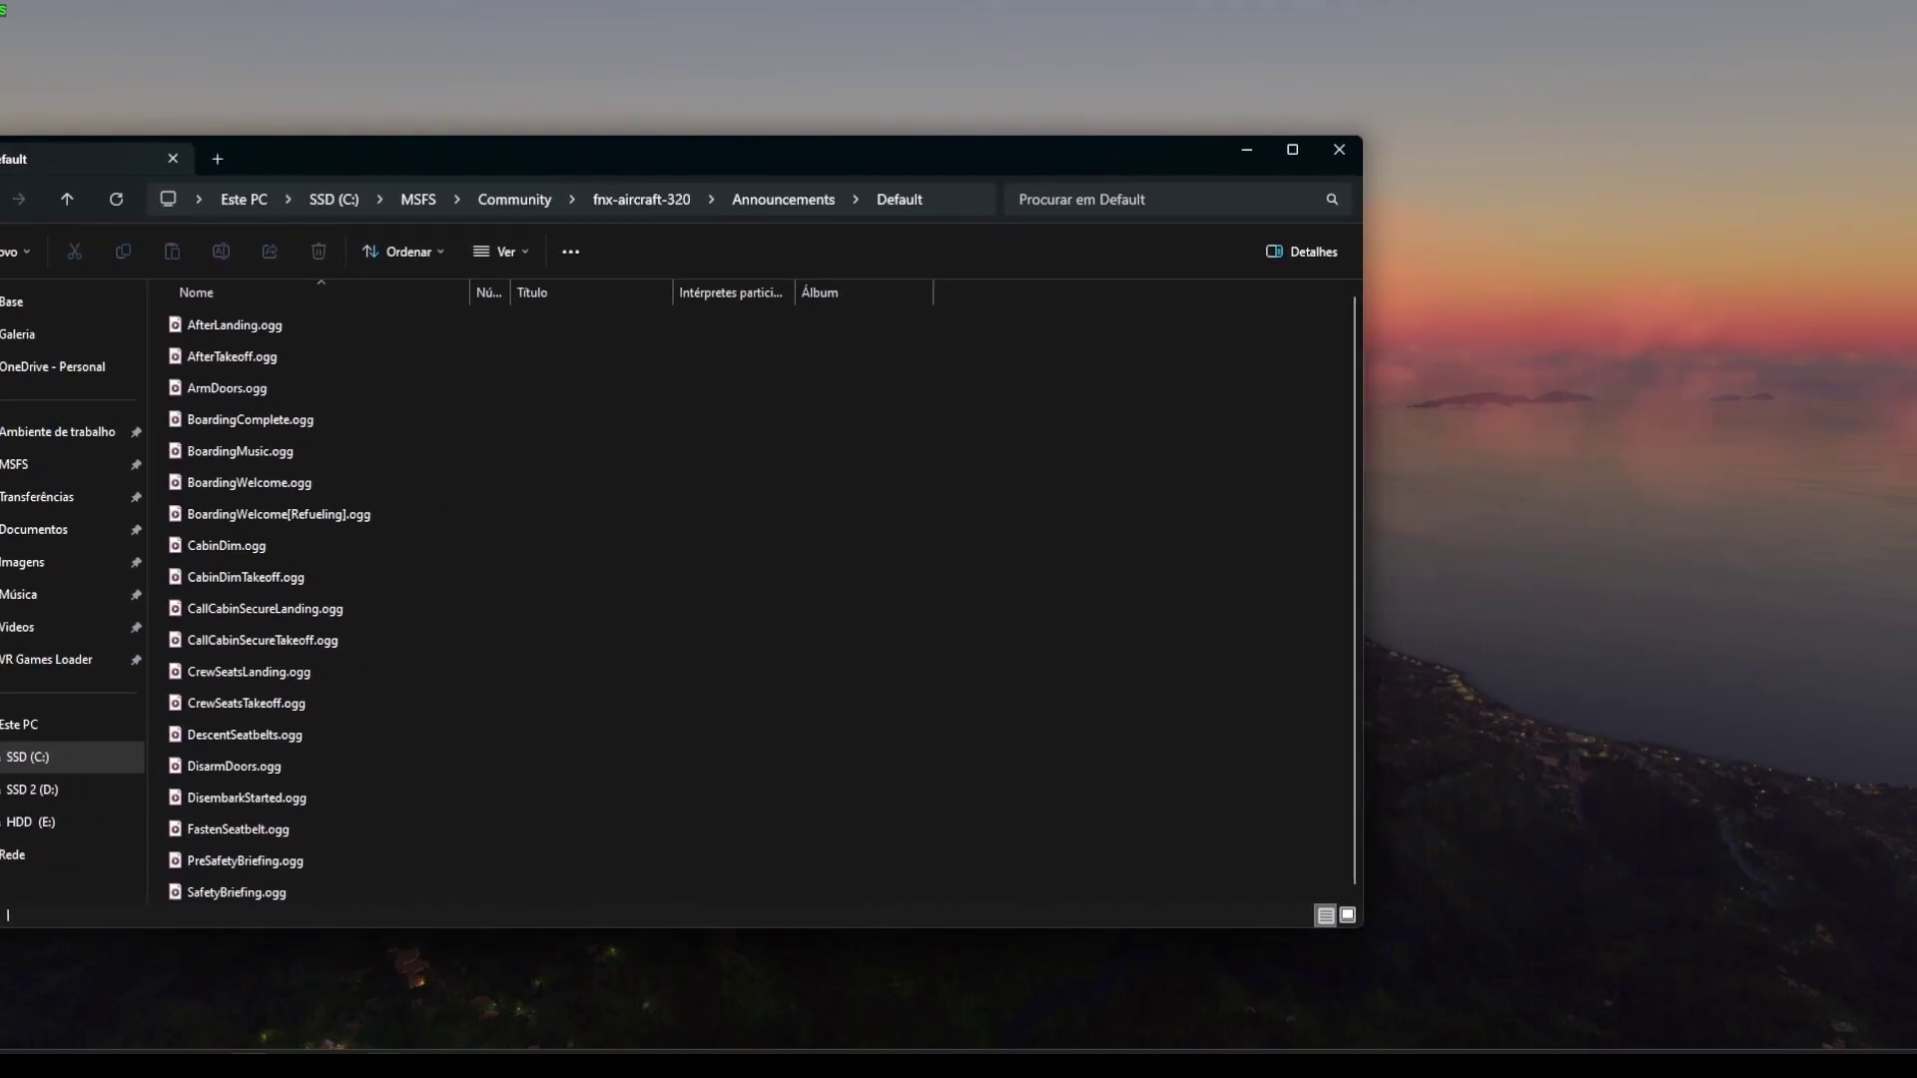
Bring the Notepad note with 'Cabin Crew, Boarding is now complete!' beside the Default folder.
mouse_move(338, 1048)
left_click(385, 977)
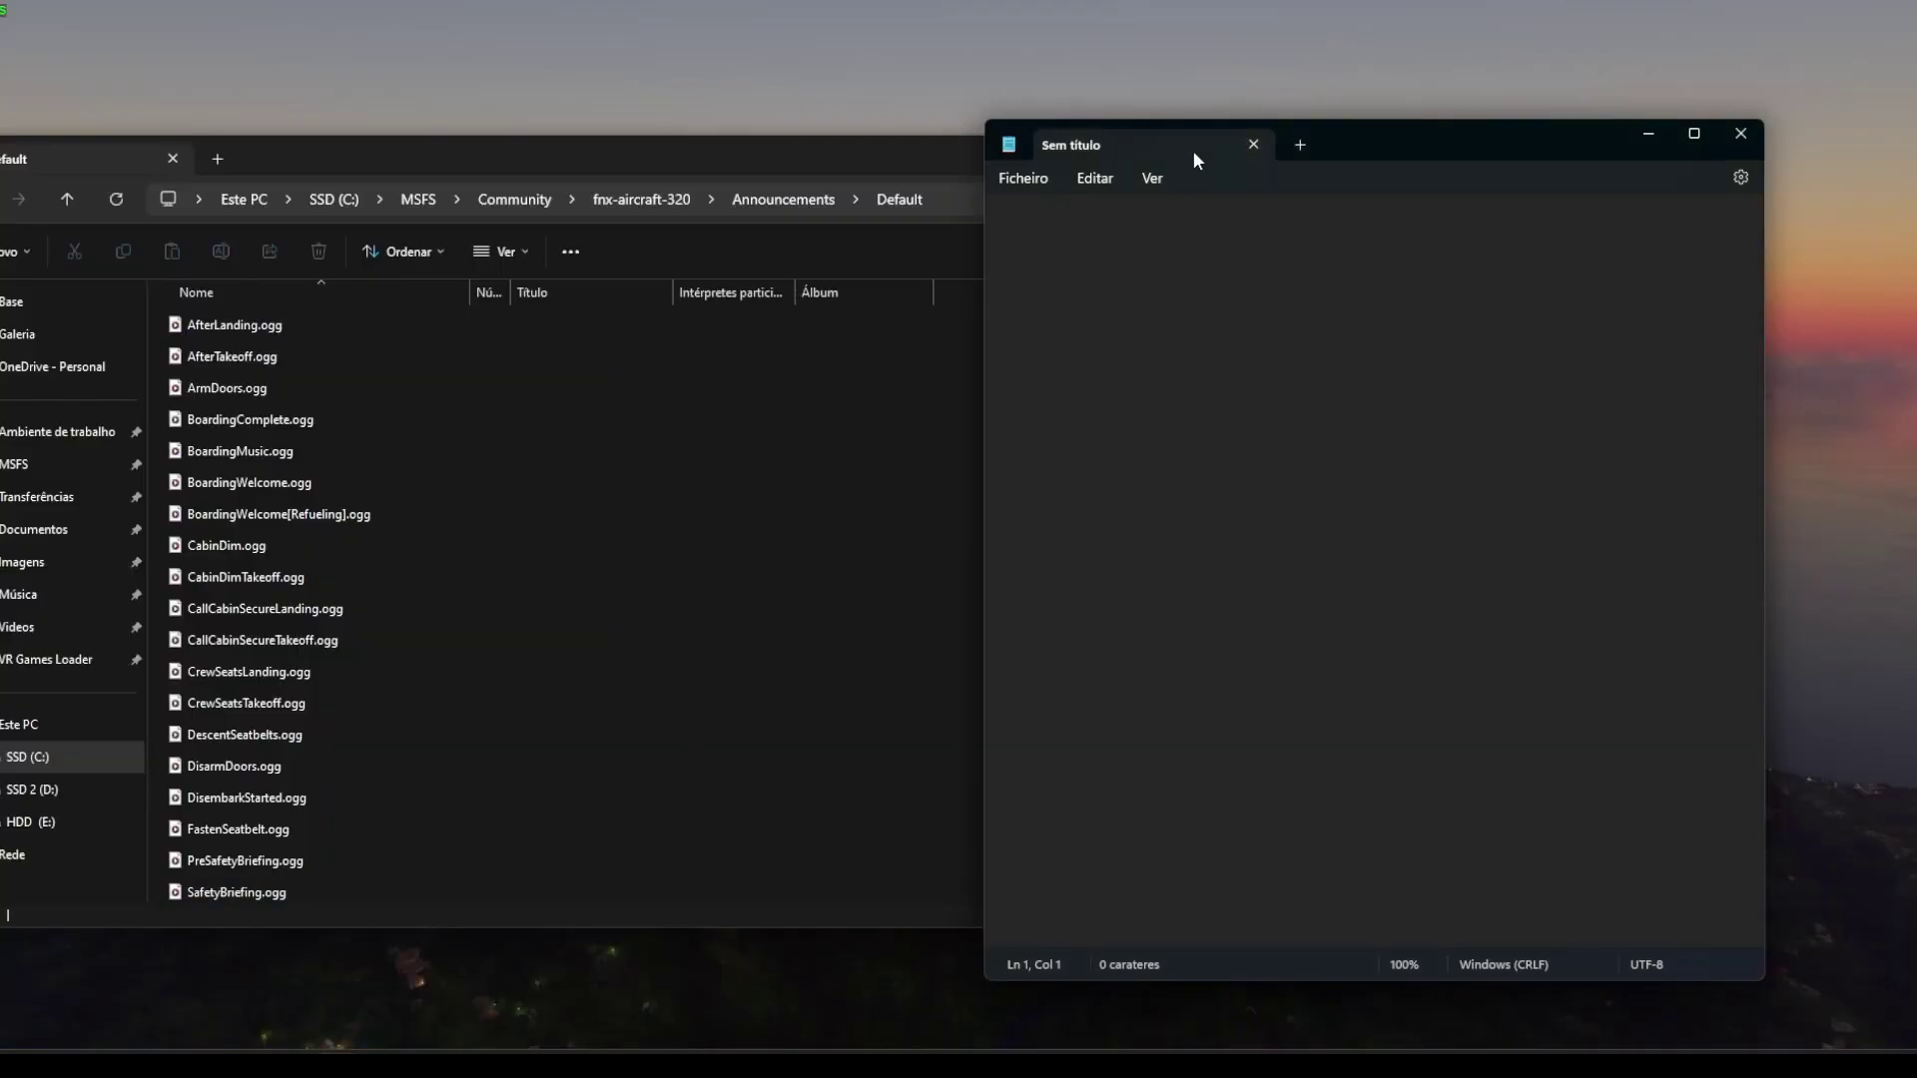
left_click(254, 322)
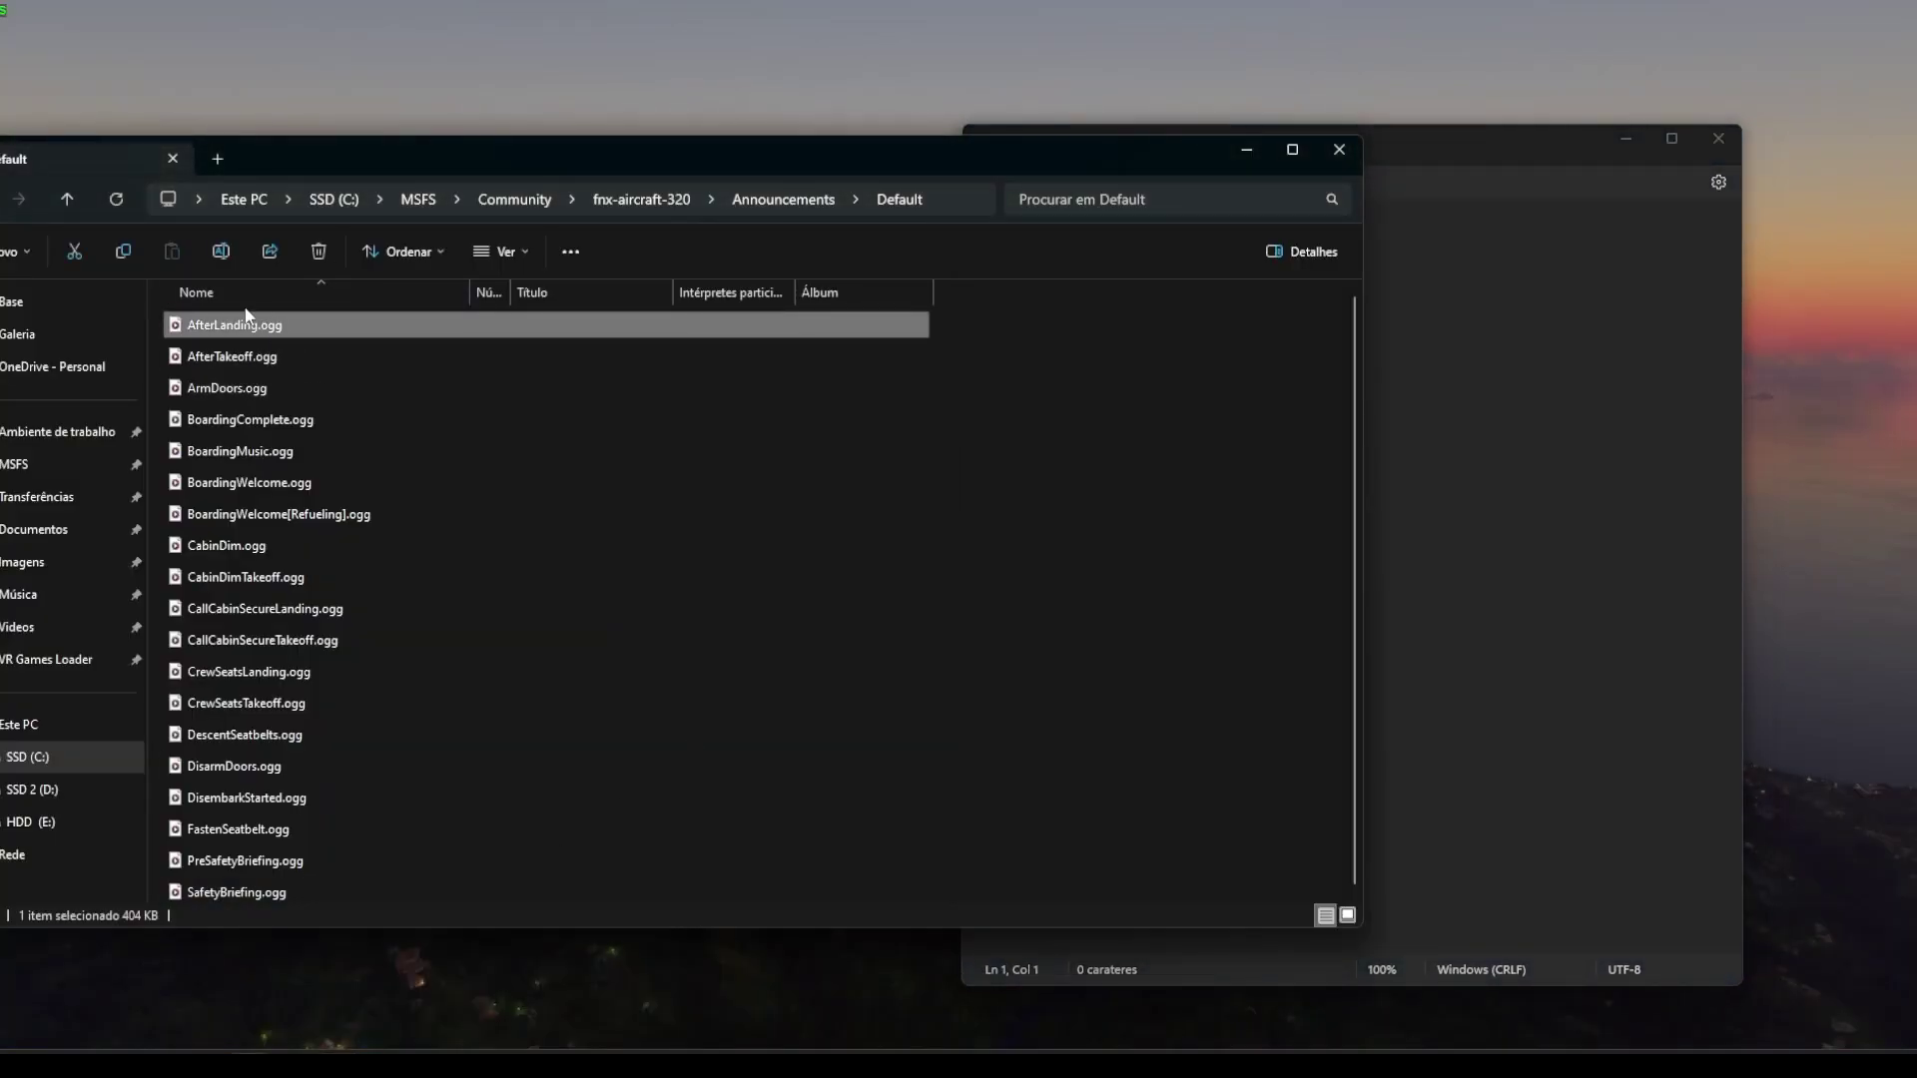
left_click(1514, 375)
left_click_drag(1363, 155, 1425, 147)
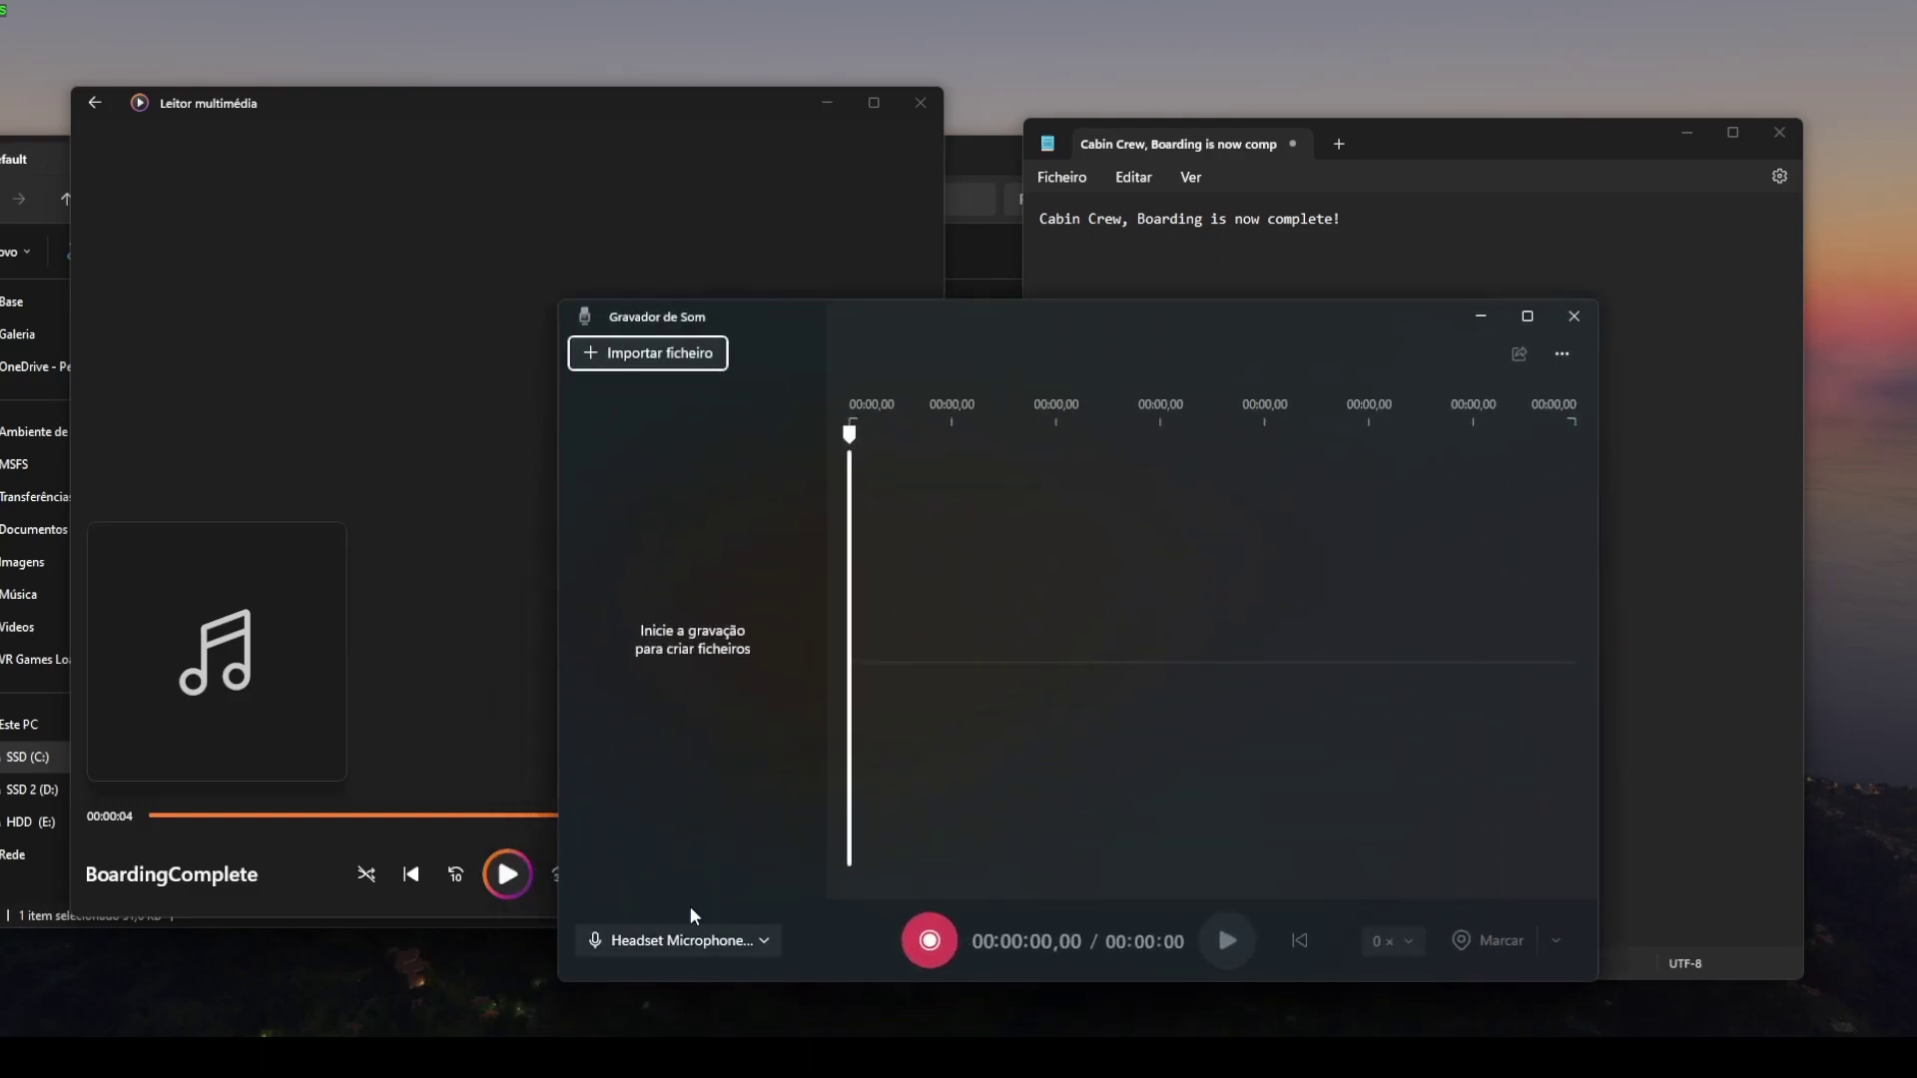
Move the Sound Recorder window left and make it narrower.
left_click_drag(1056, 338, 961, 315)
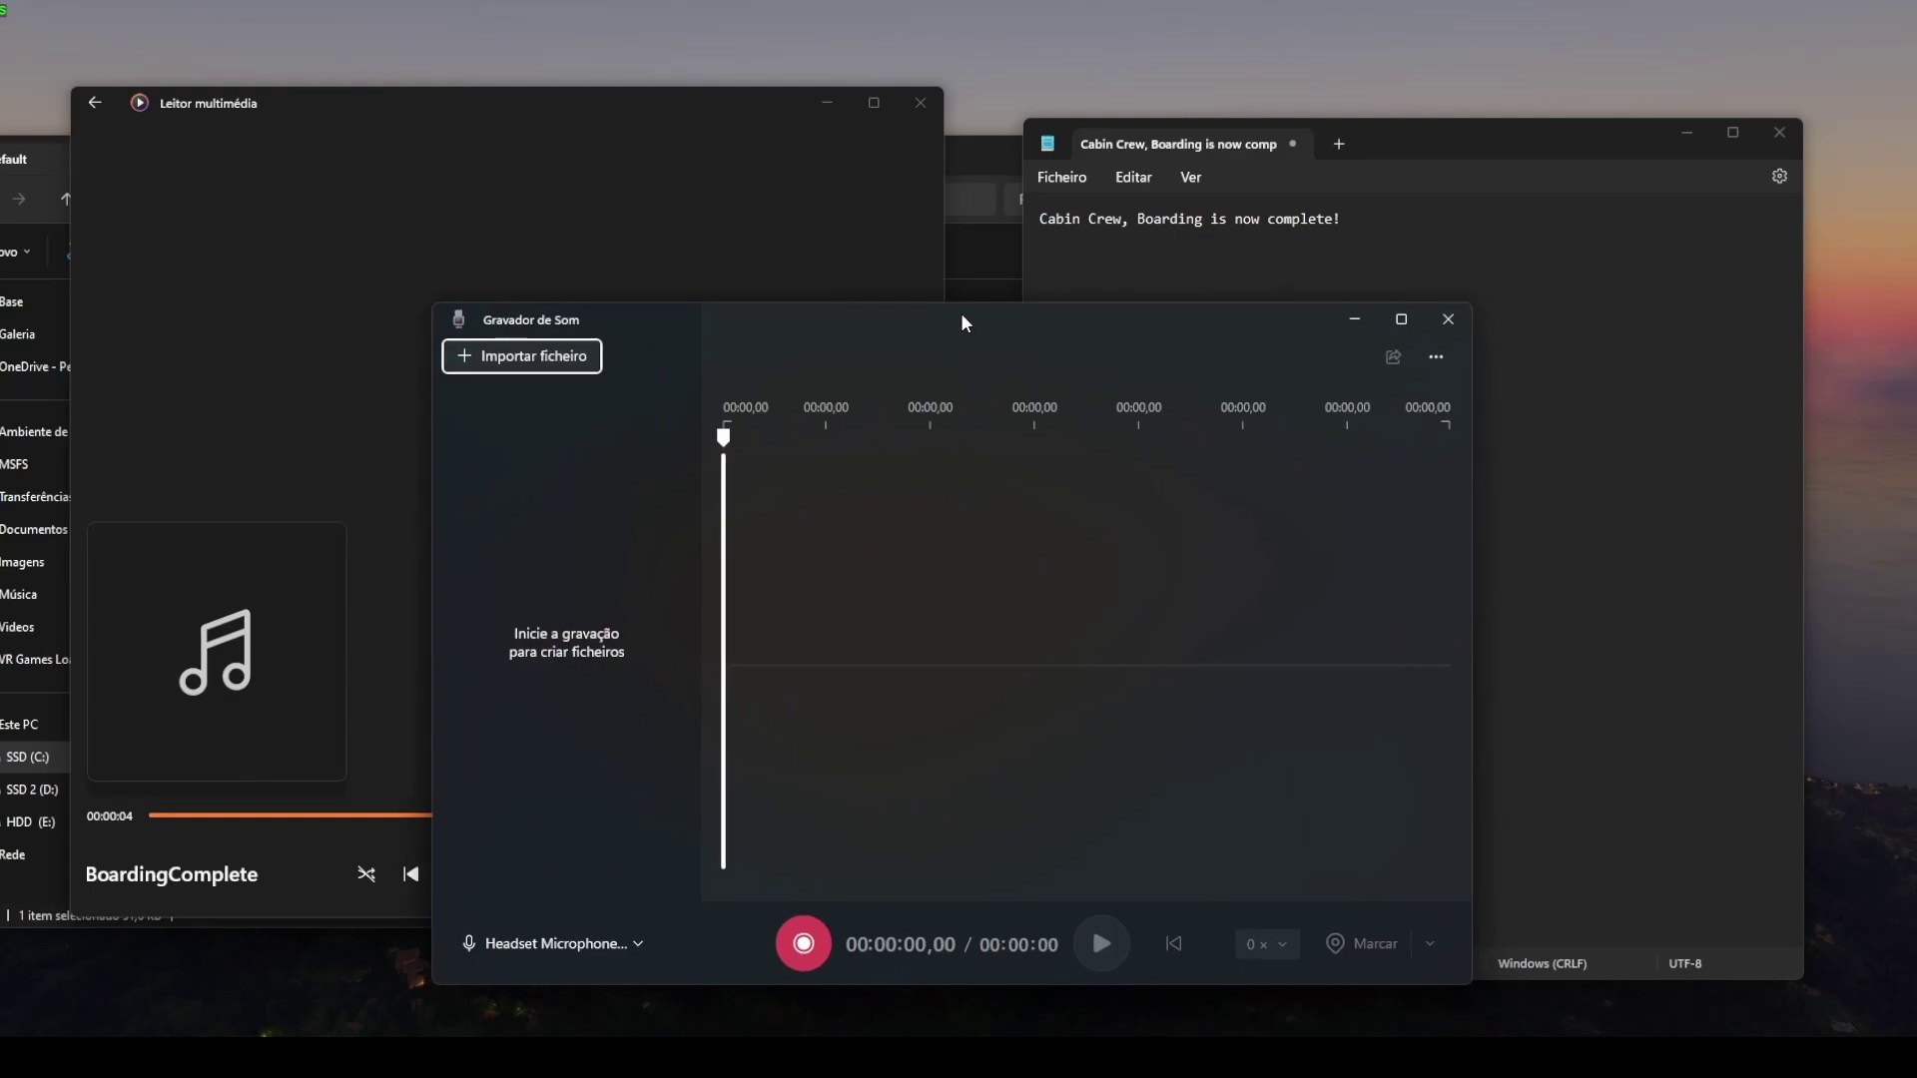
left_click_drag(1472, 642, 1155, 625)
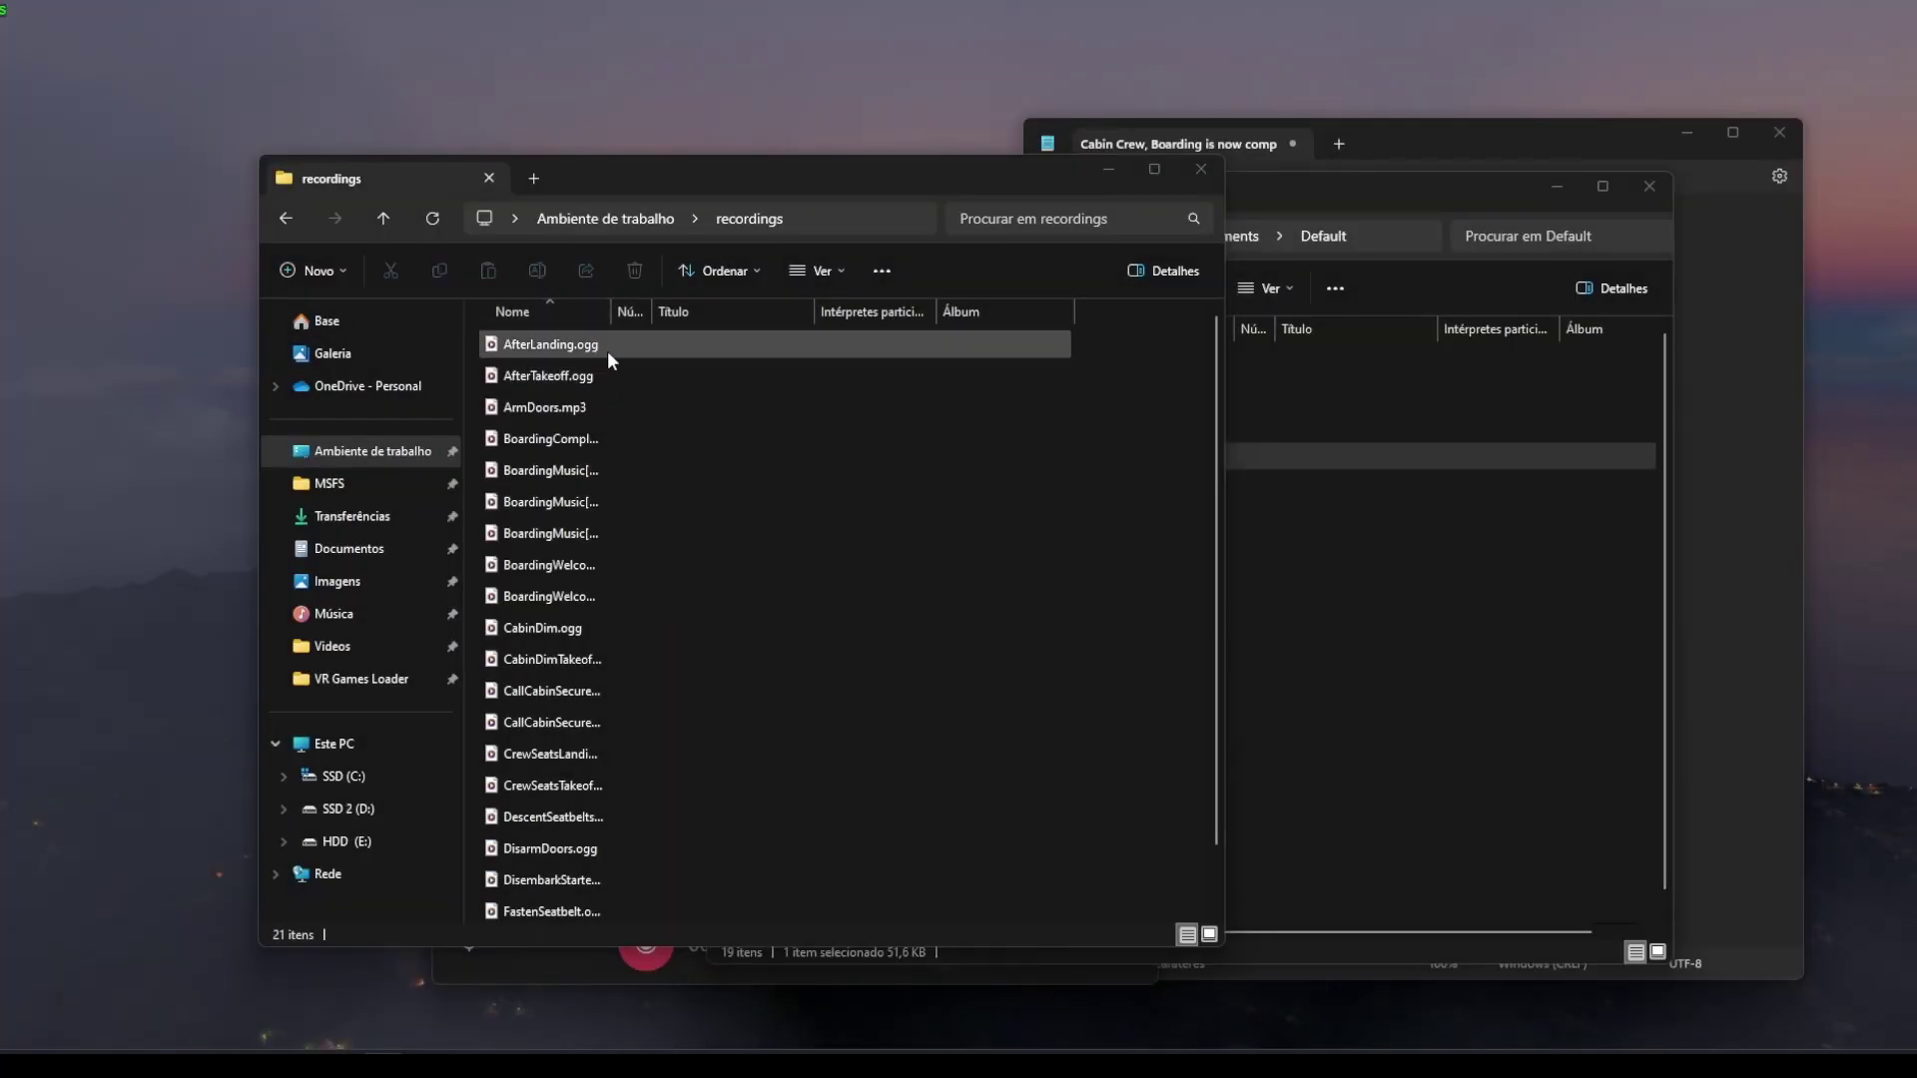
Switch between the Default and recordings windows, selecting ArmDoors.mp3 in the recordings list.
scroll(541, 794, "down", 1)
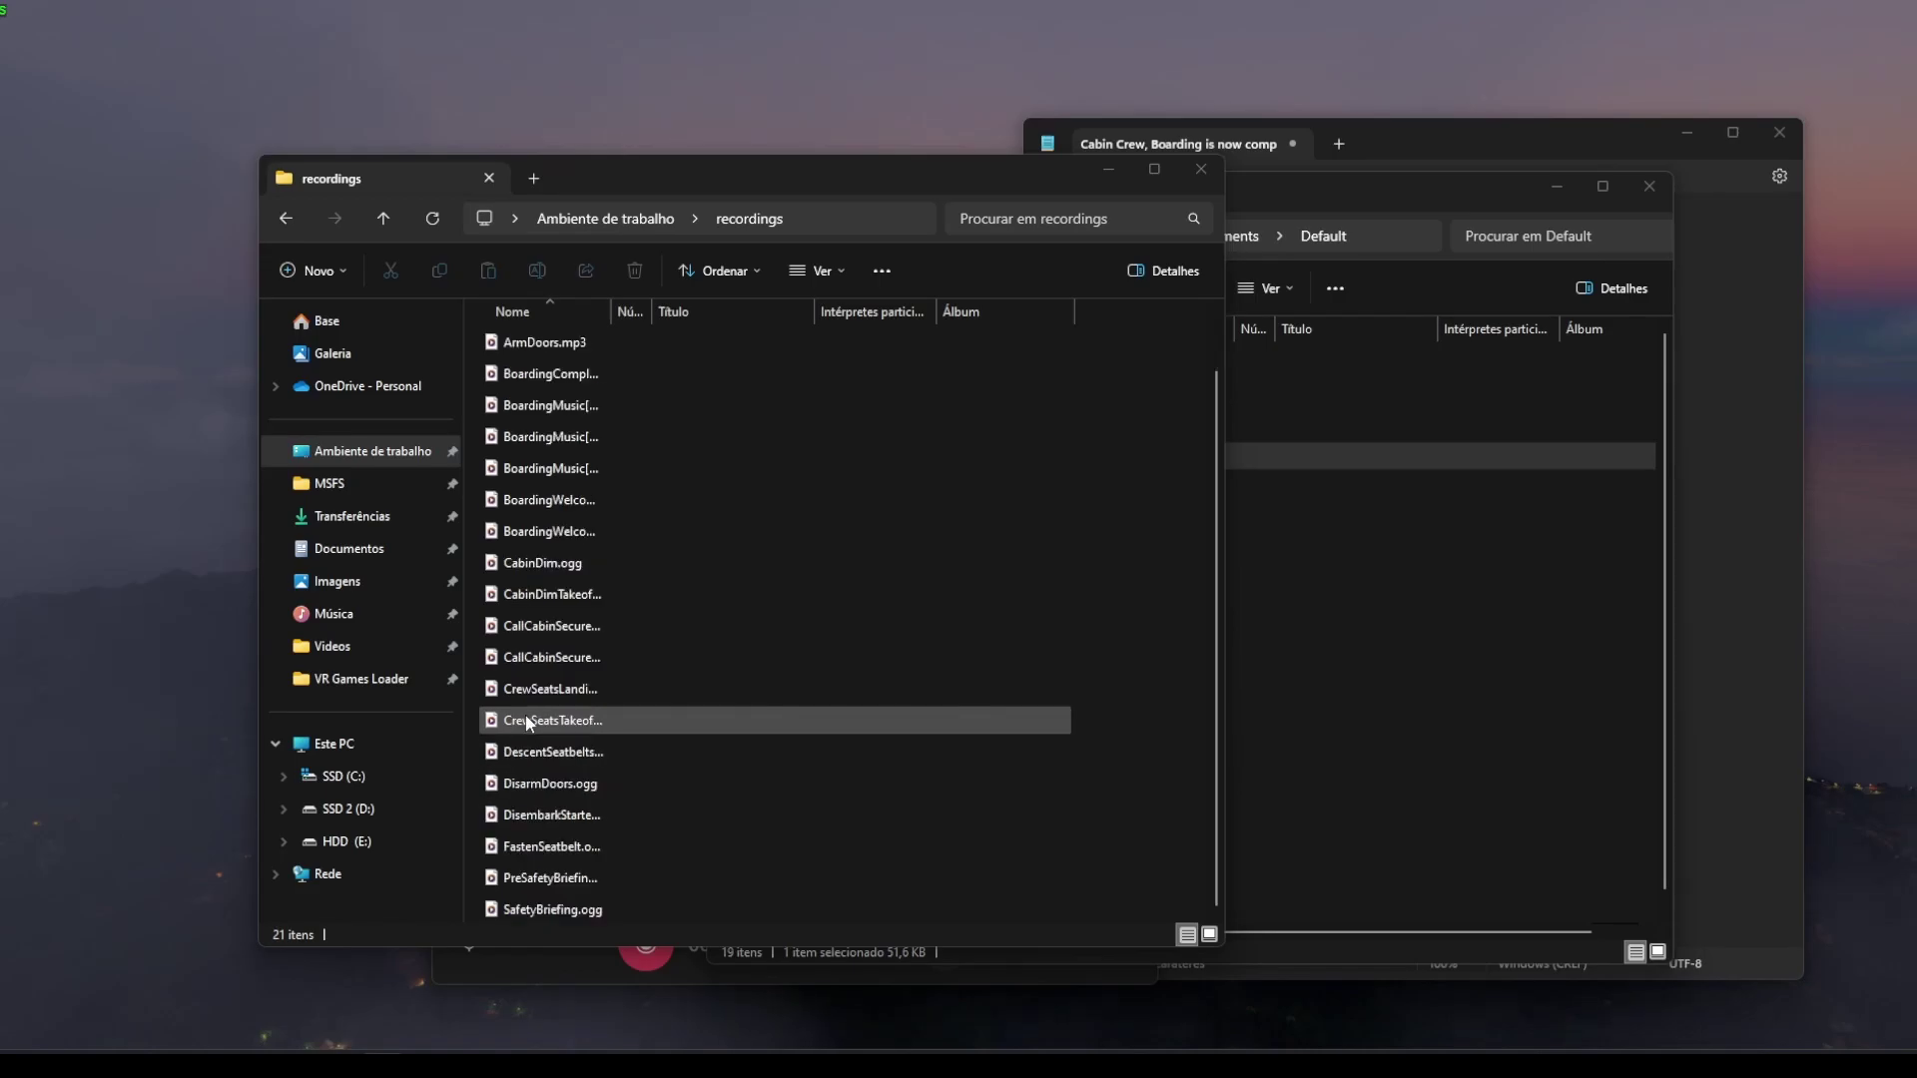
left_click(1406, 685)
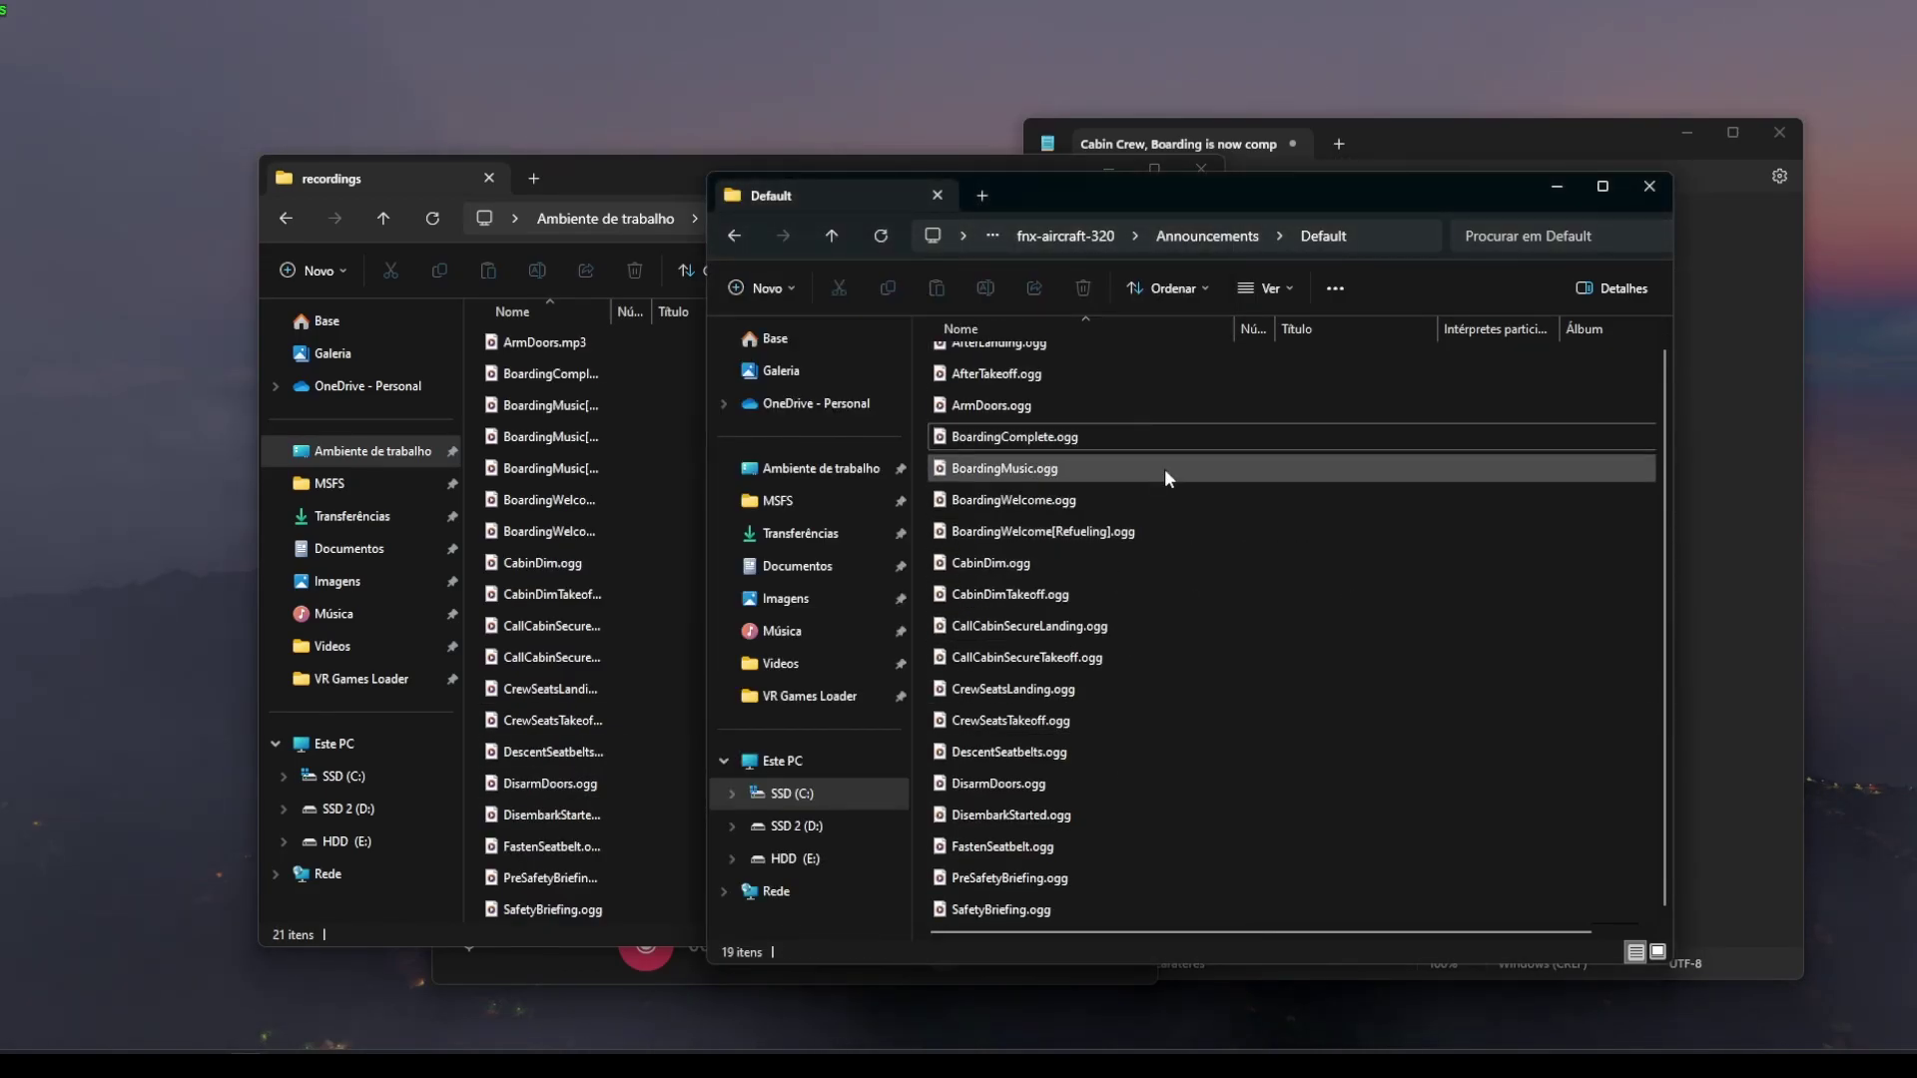
left_click(577, 500)
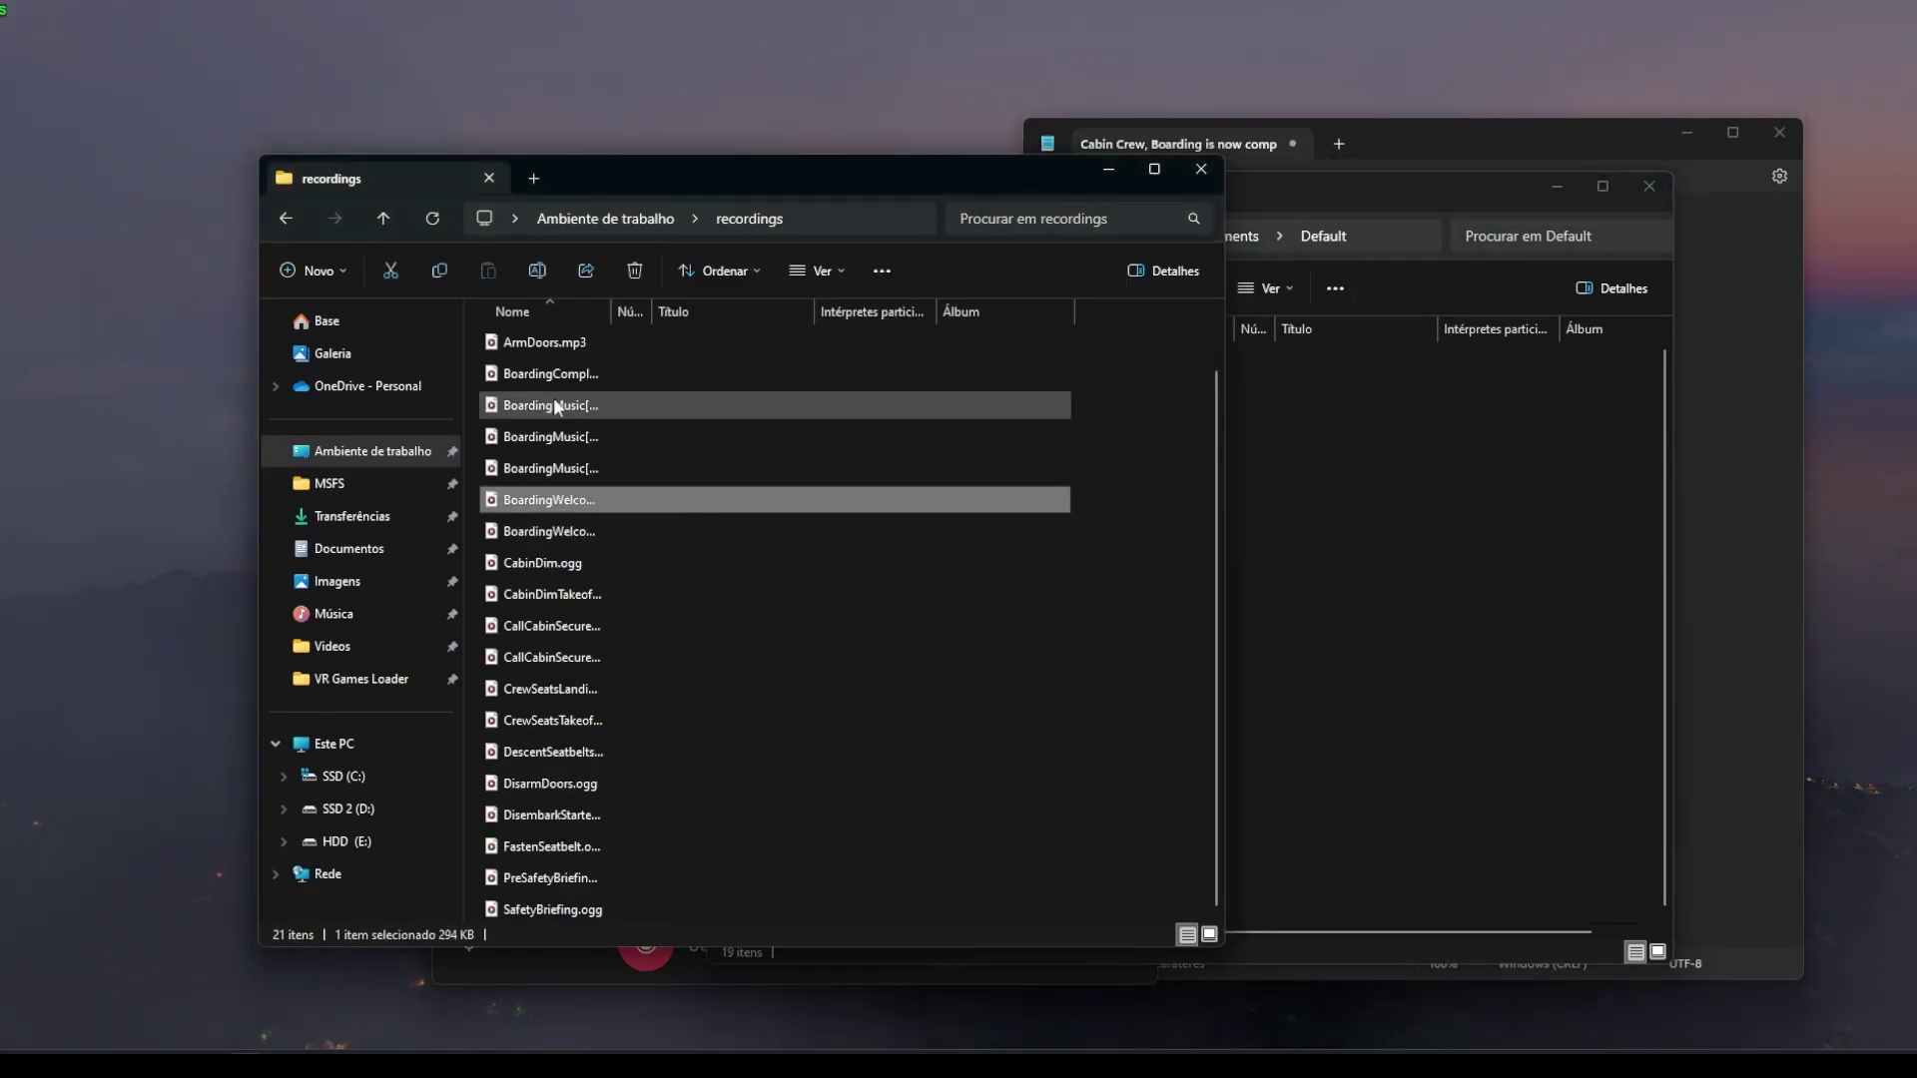
scroll(561, 415, "up", 1)
left_click(562, 415)
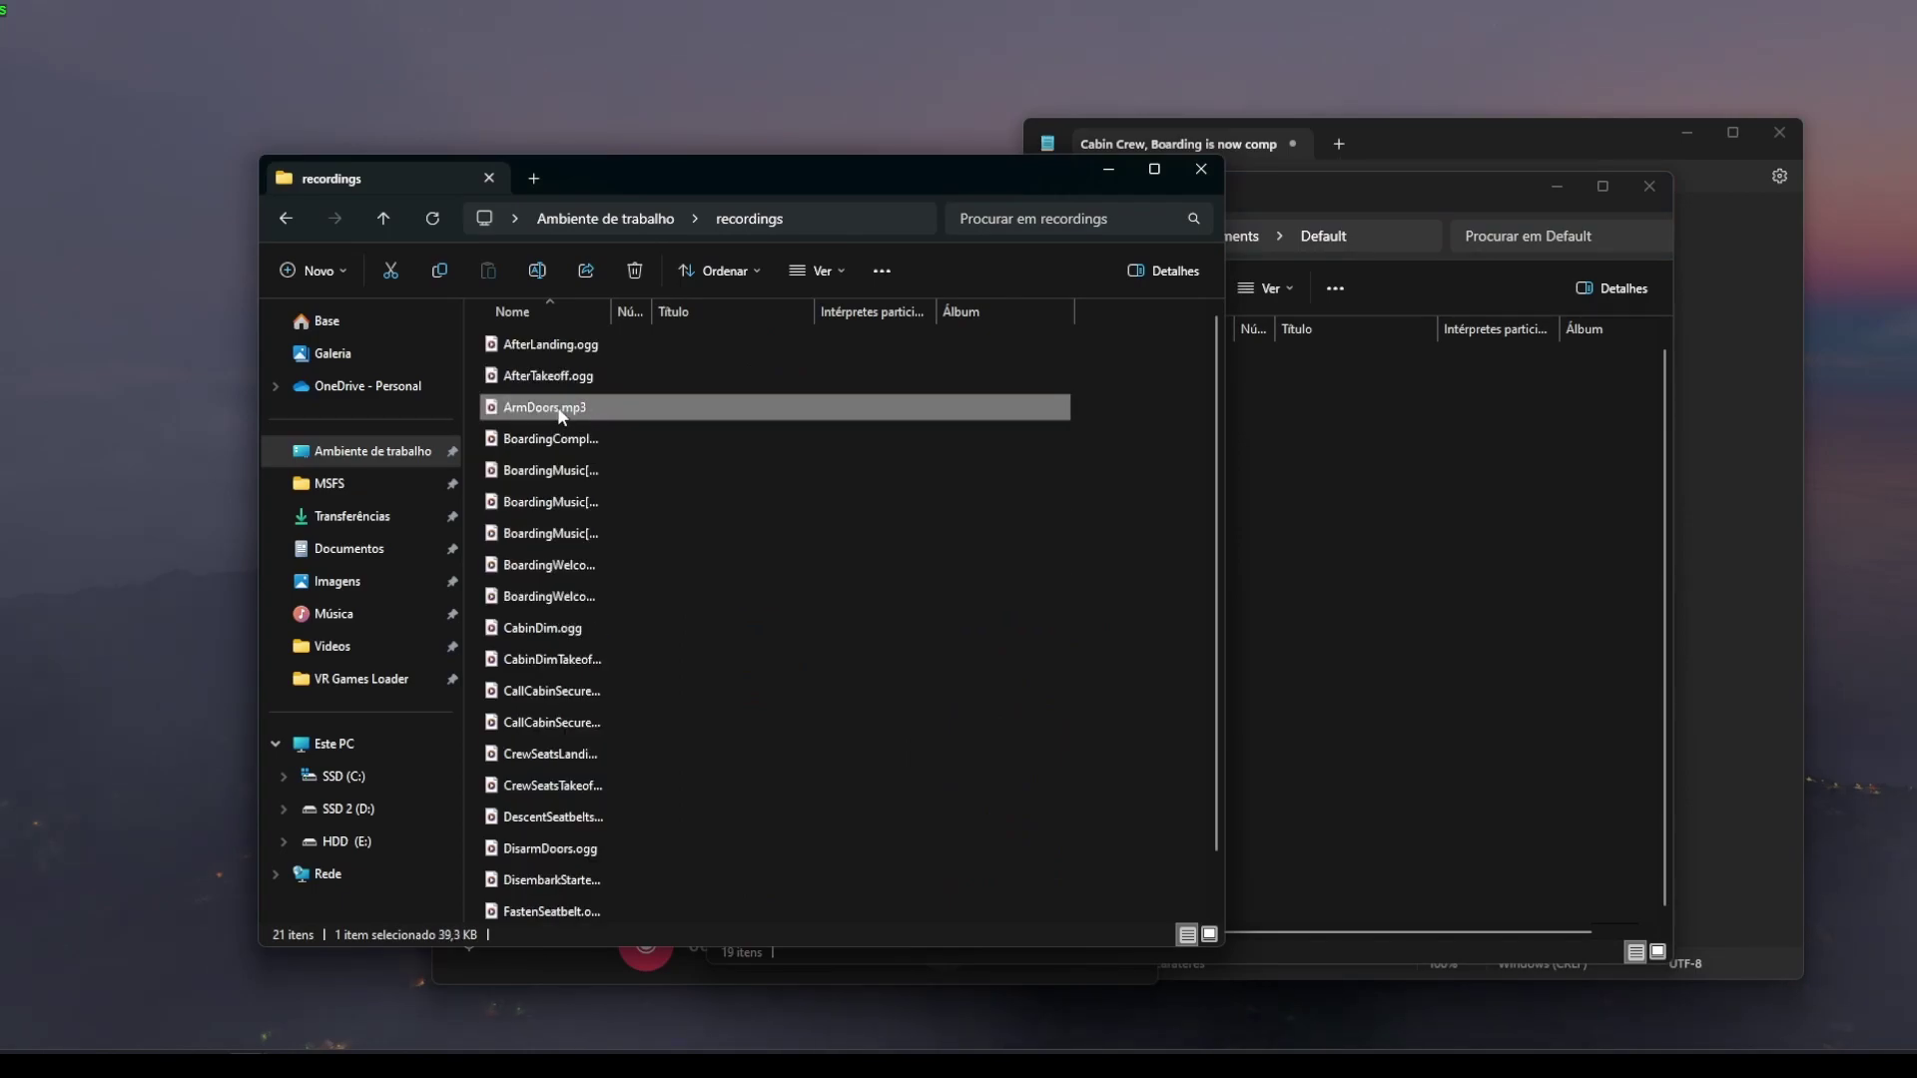
scroll(665, 537, "down", 1)
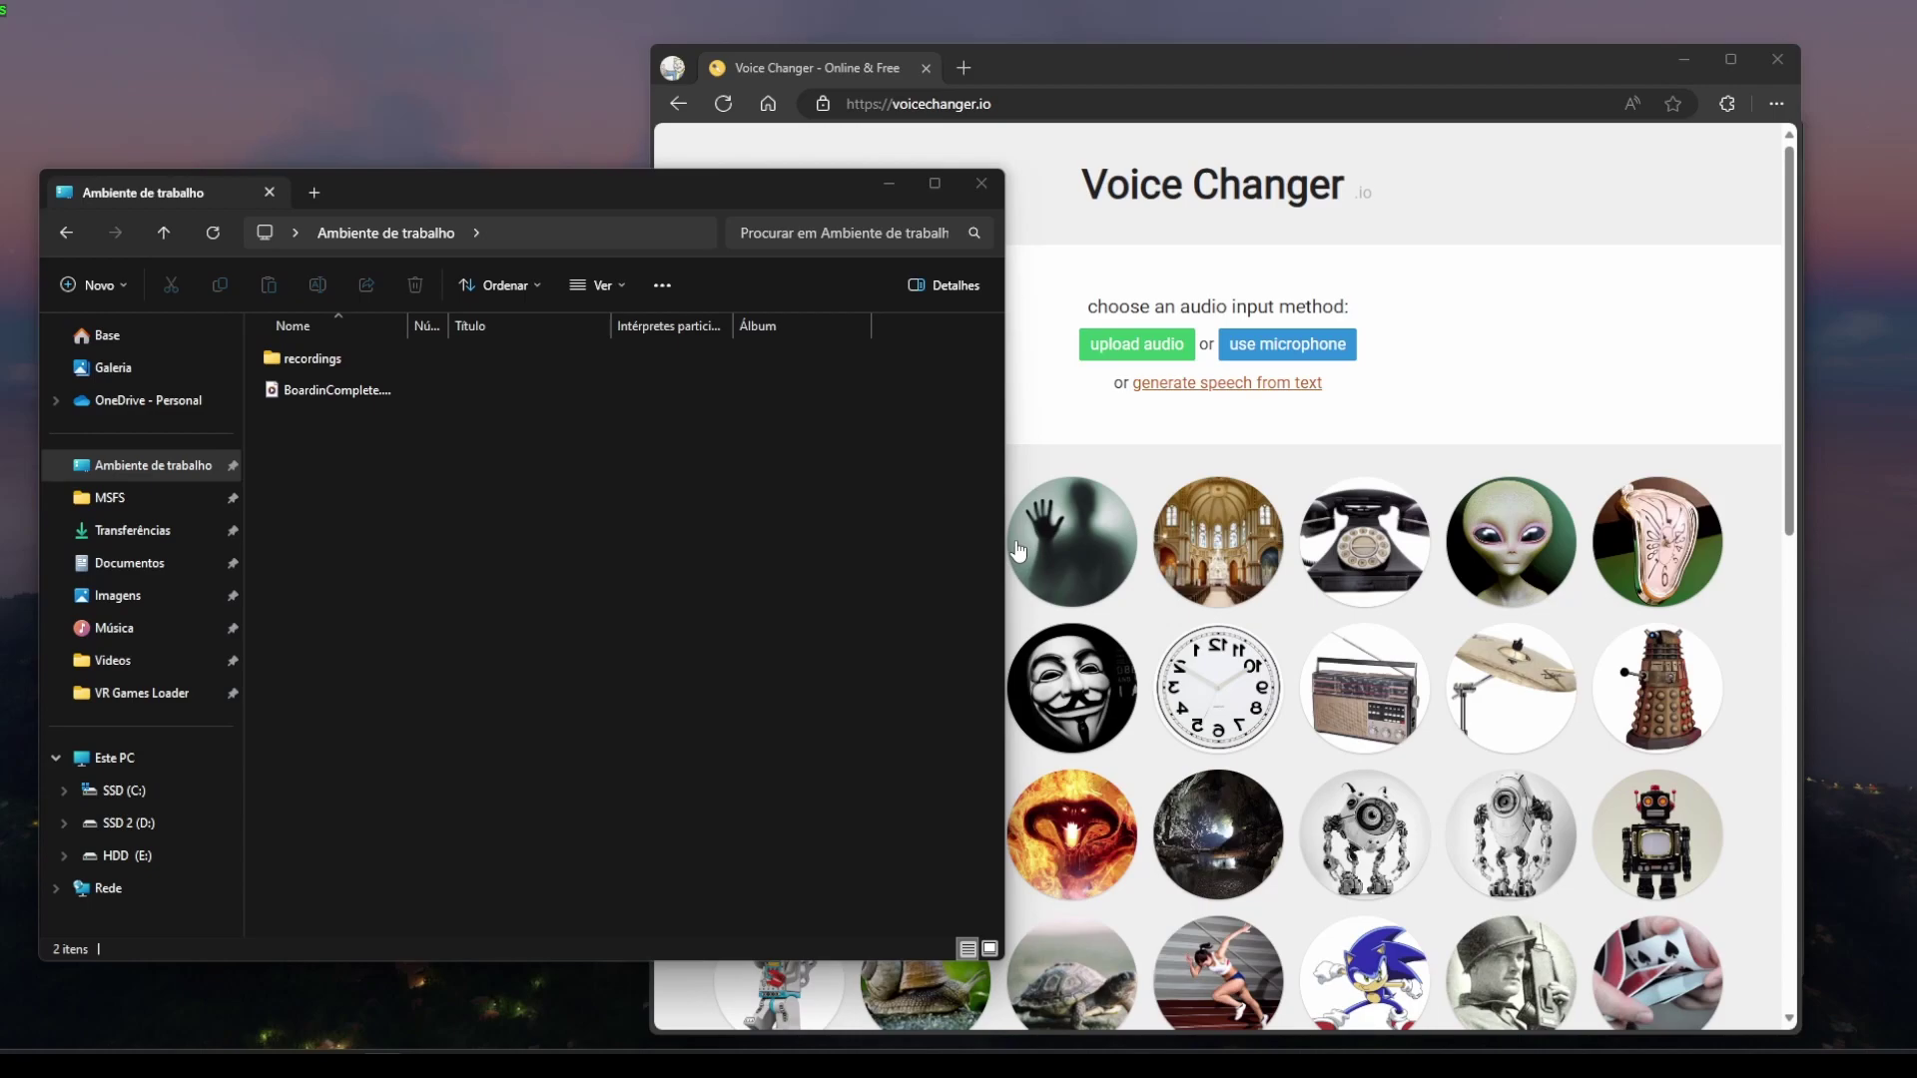
Upload the BoardinComplete recording to voicechanger.io and apply the megaphone voice.
left_click(1602, 304)
left_click_drag(337, 390, 1105, 359)
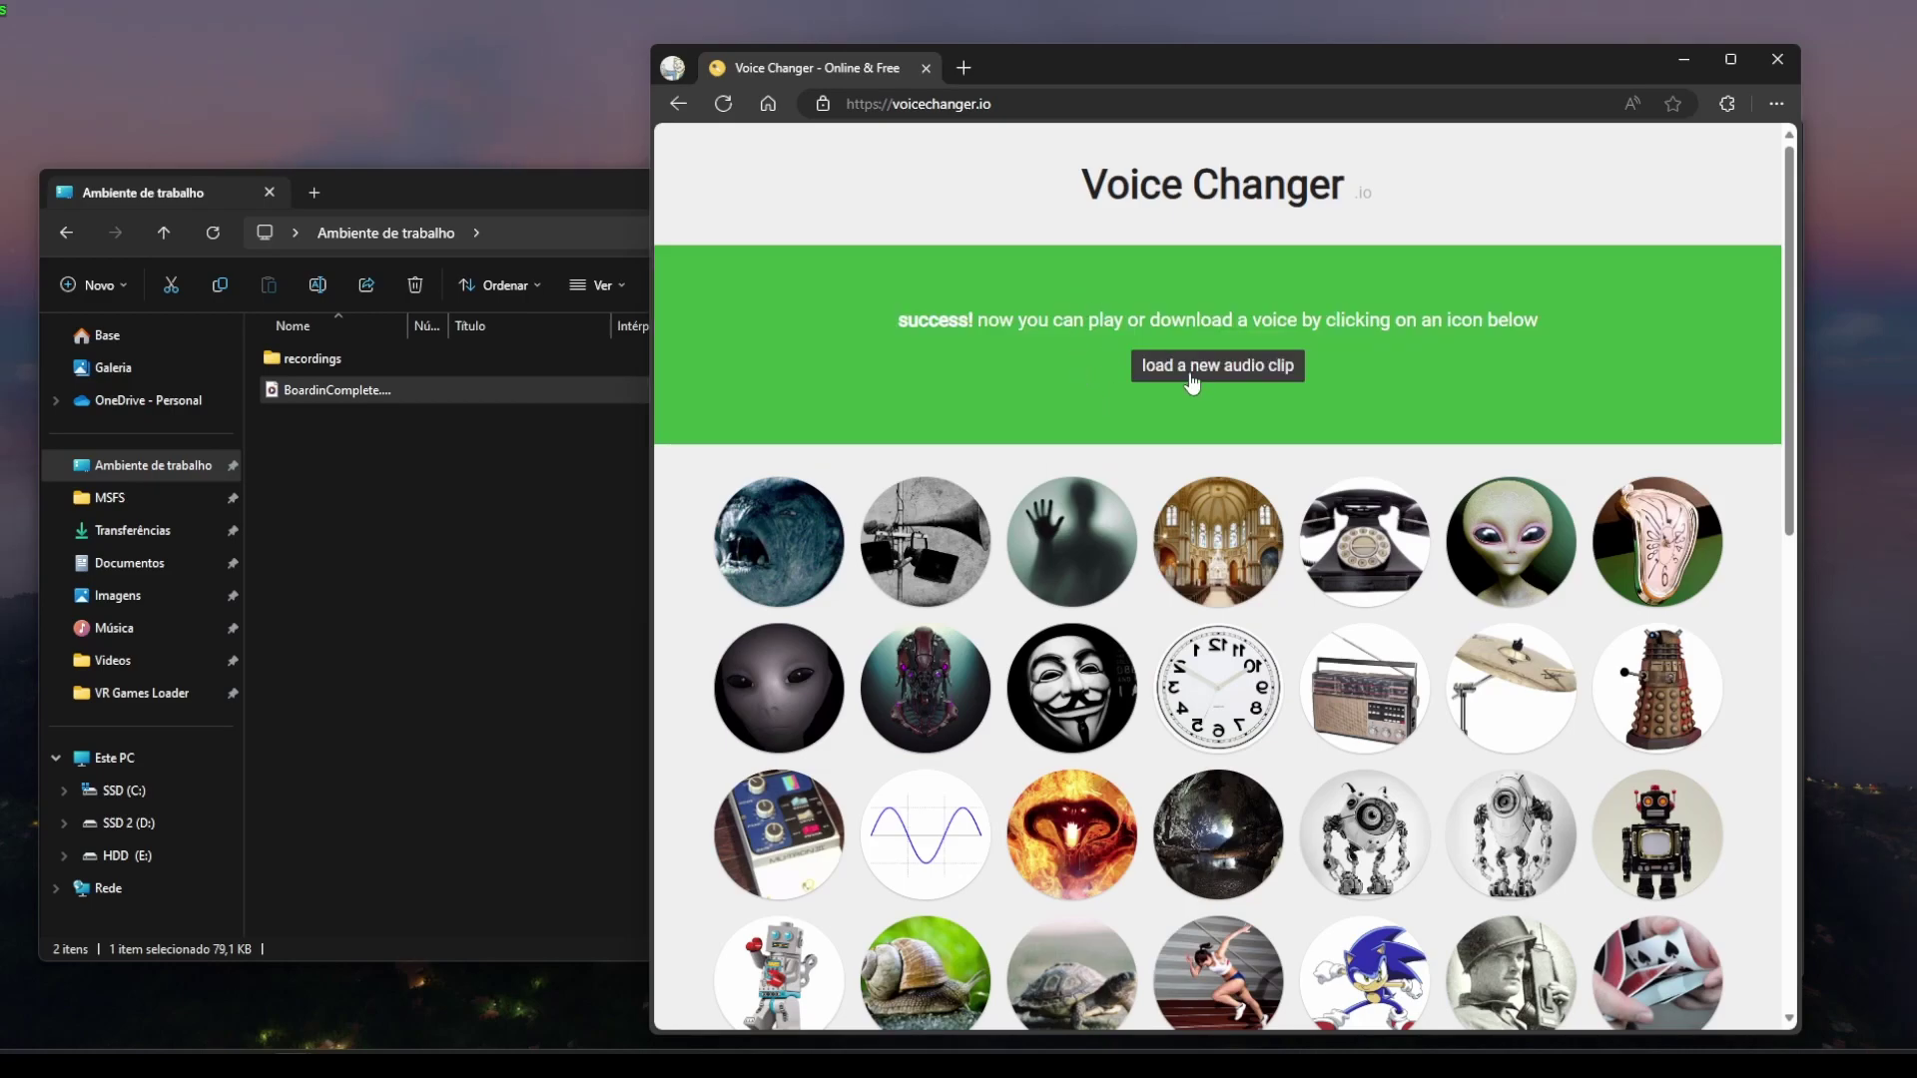
scroll(1260, 400, "down", 4)
scroll(1260, 409, "down", 4)
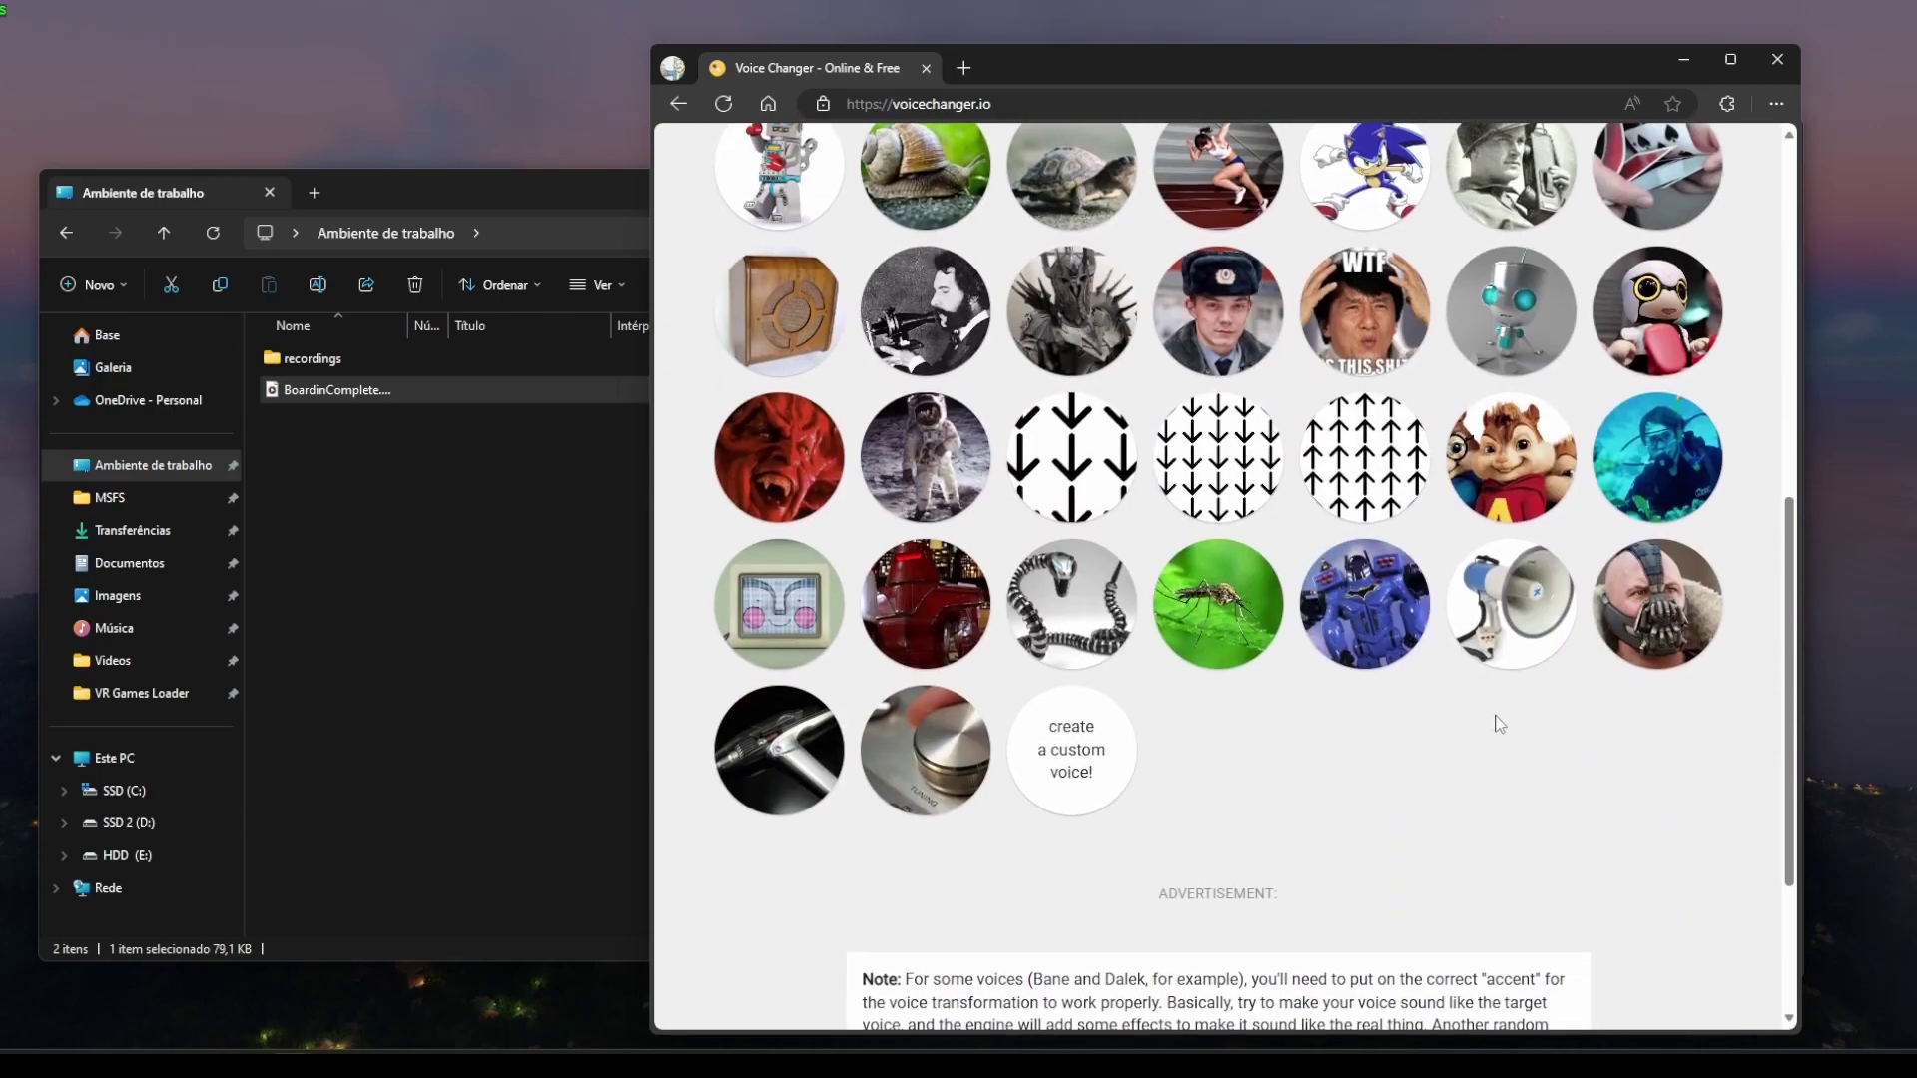
left_click(1517, 604)
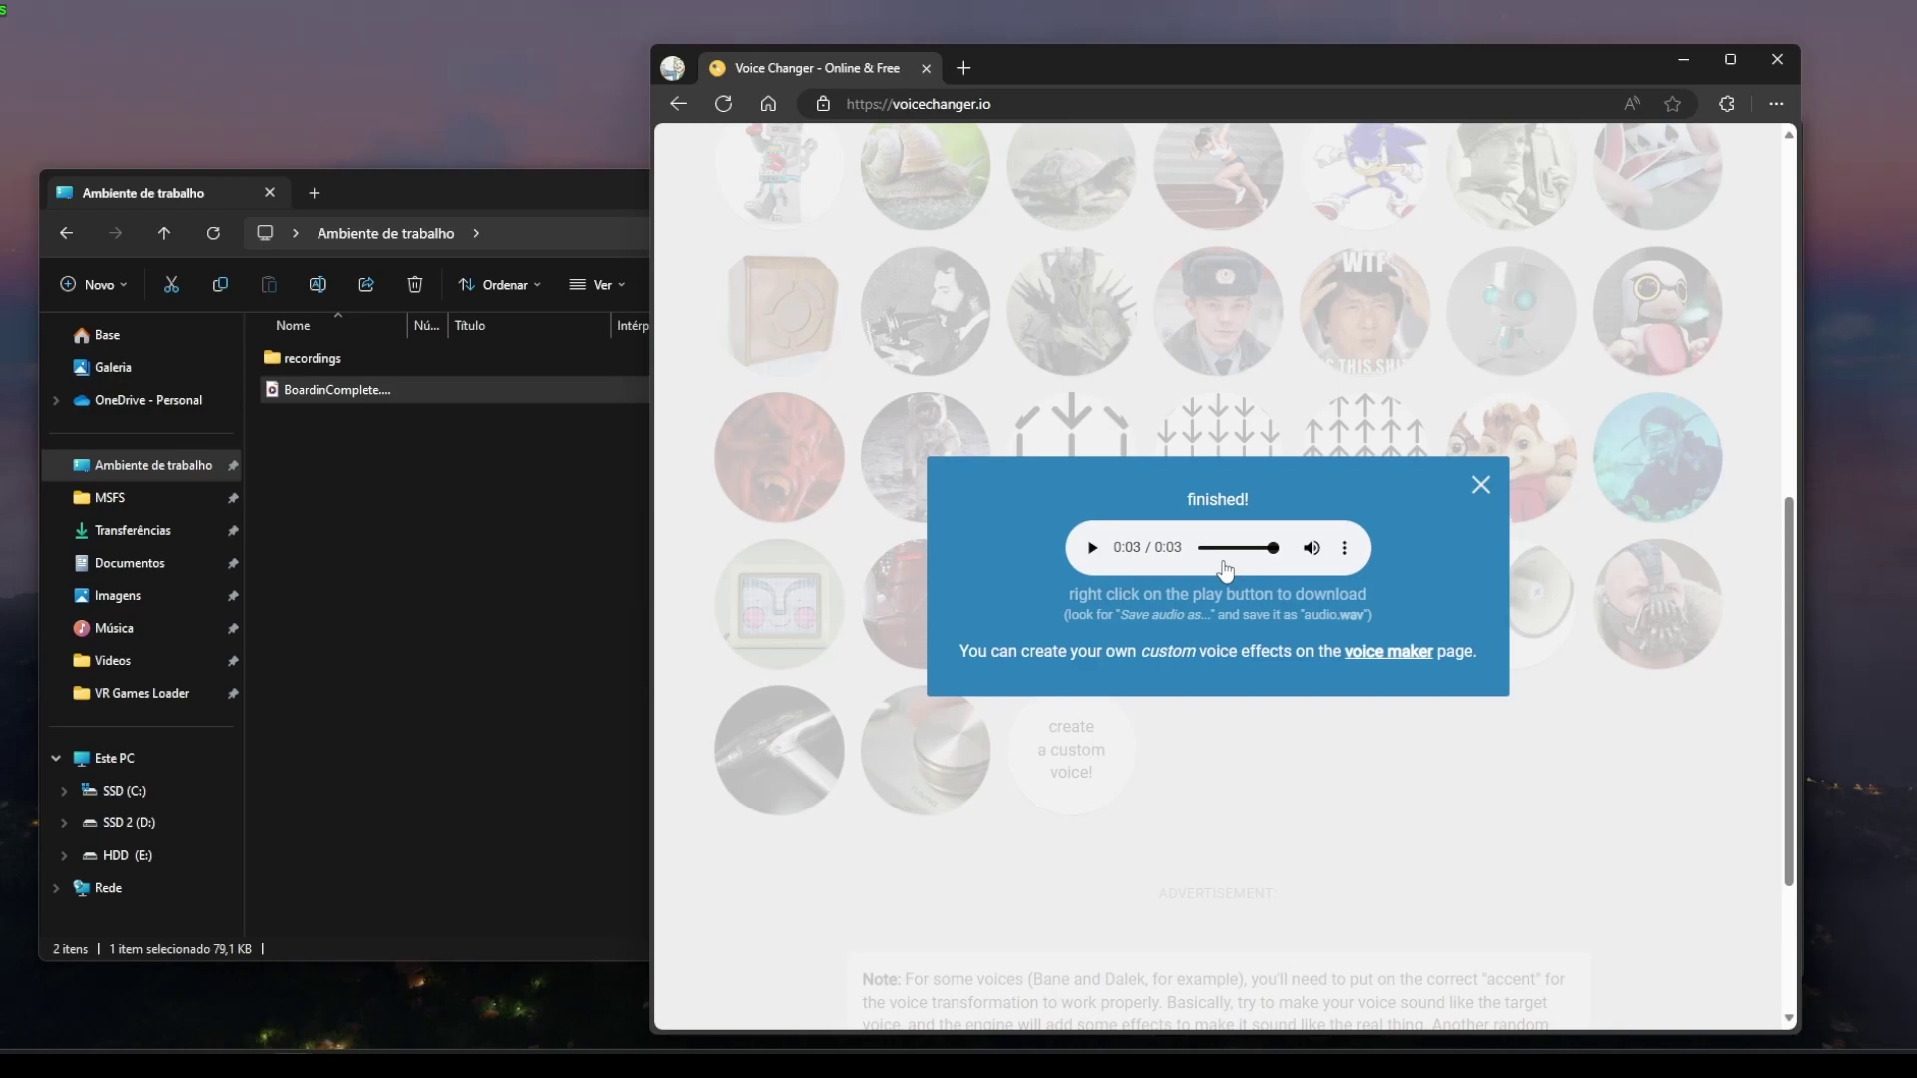
Save the converted audio to the Desktop as BoardinComplete.wav.
right_click(1087, 550)
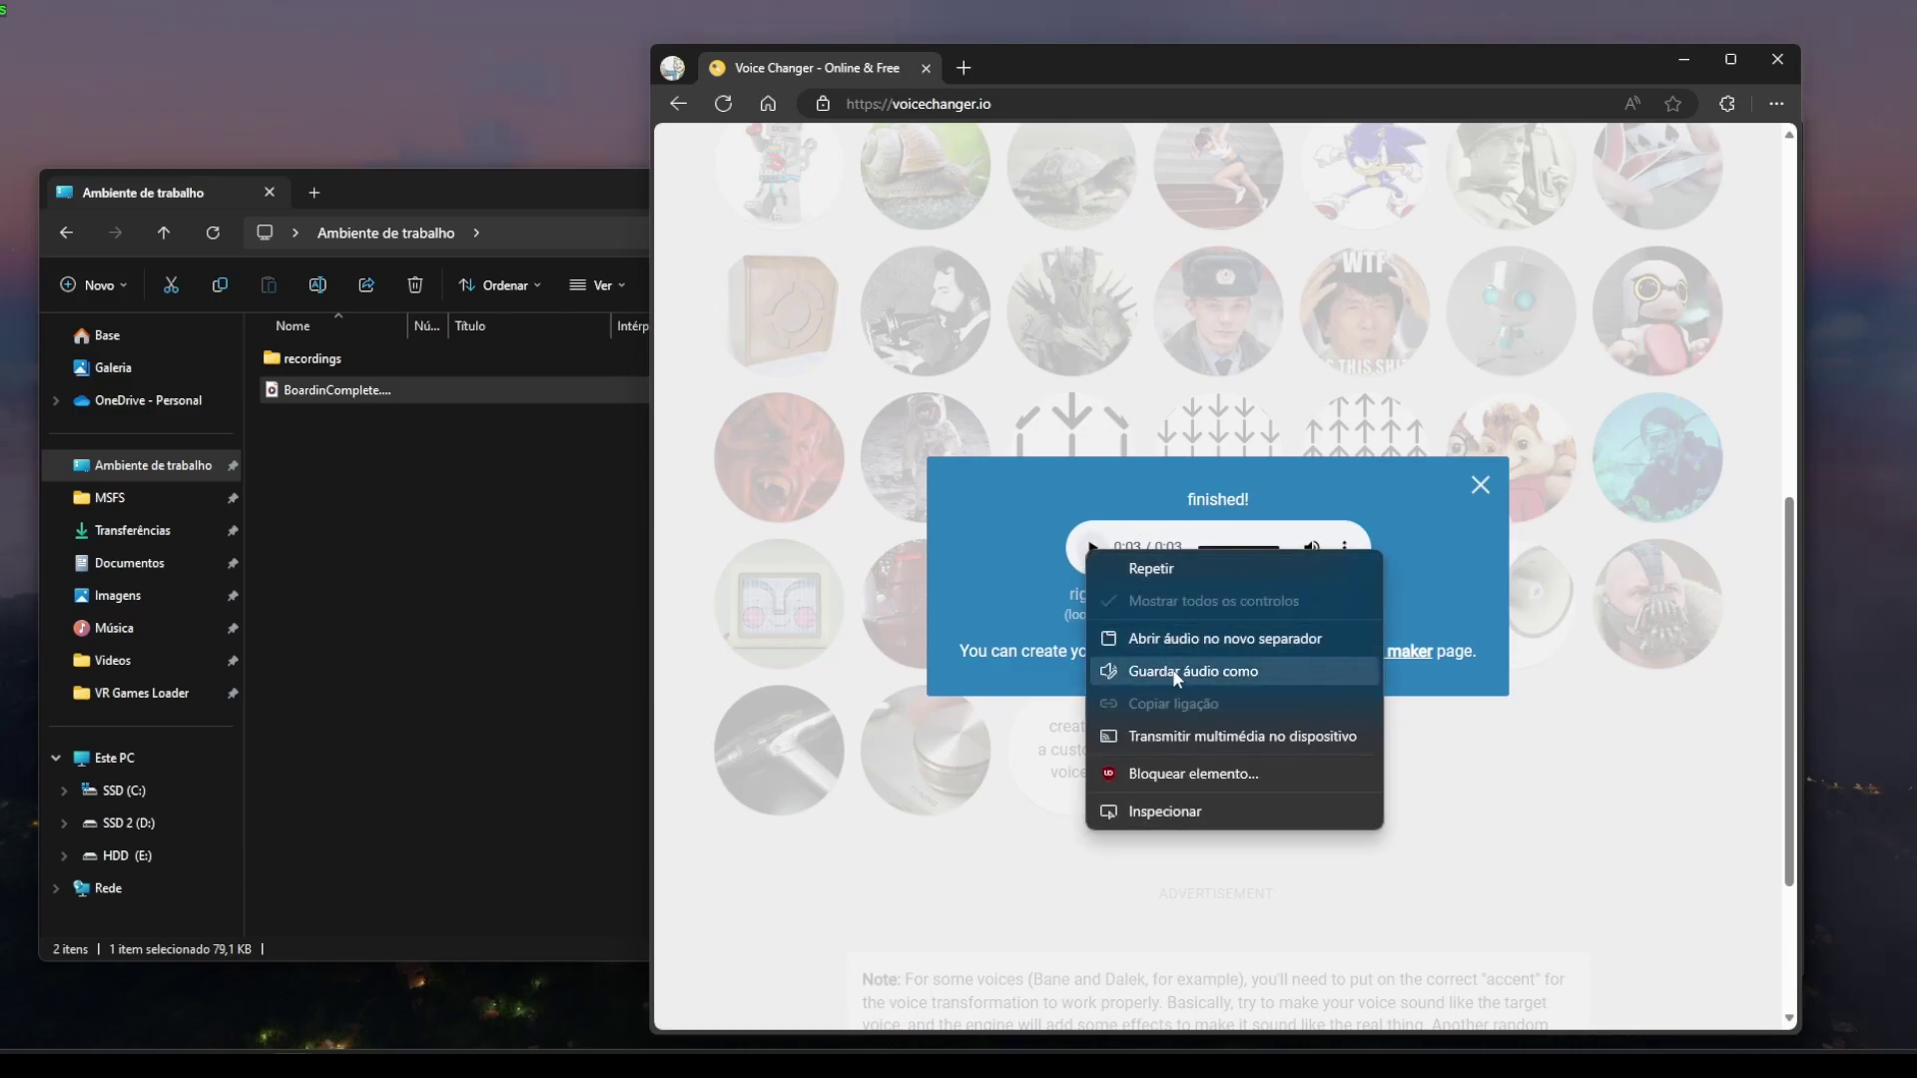
left_click(1170, 673)
left_click(717, 315)
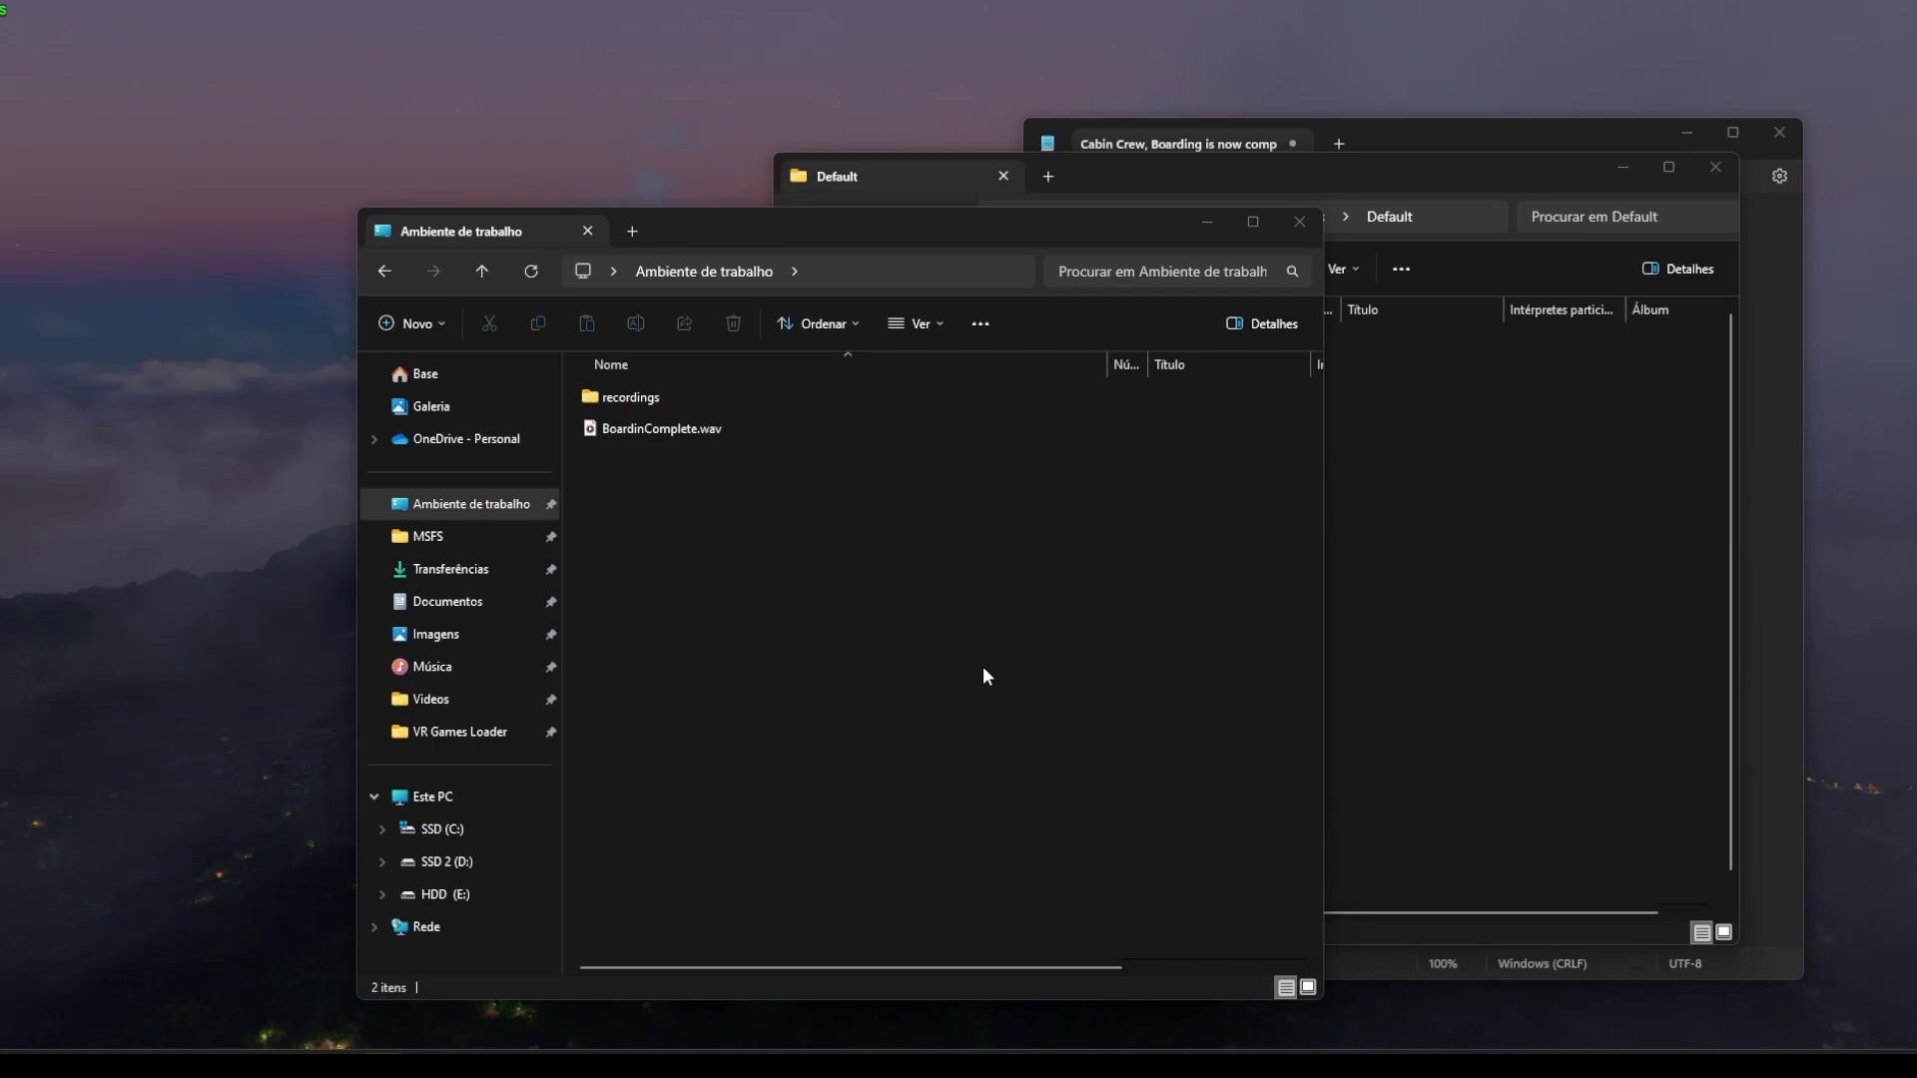
Rename BoardinComplete.wav to BoardinComplete.ogg, accepting the extension-change warning.
left_click(655, 427)
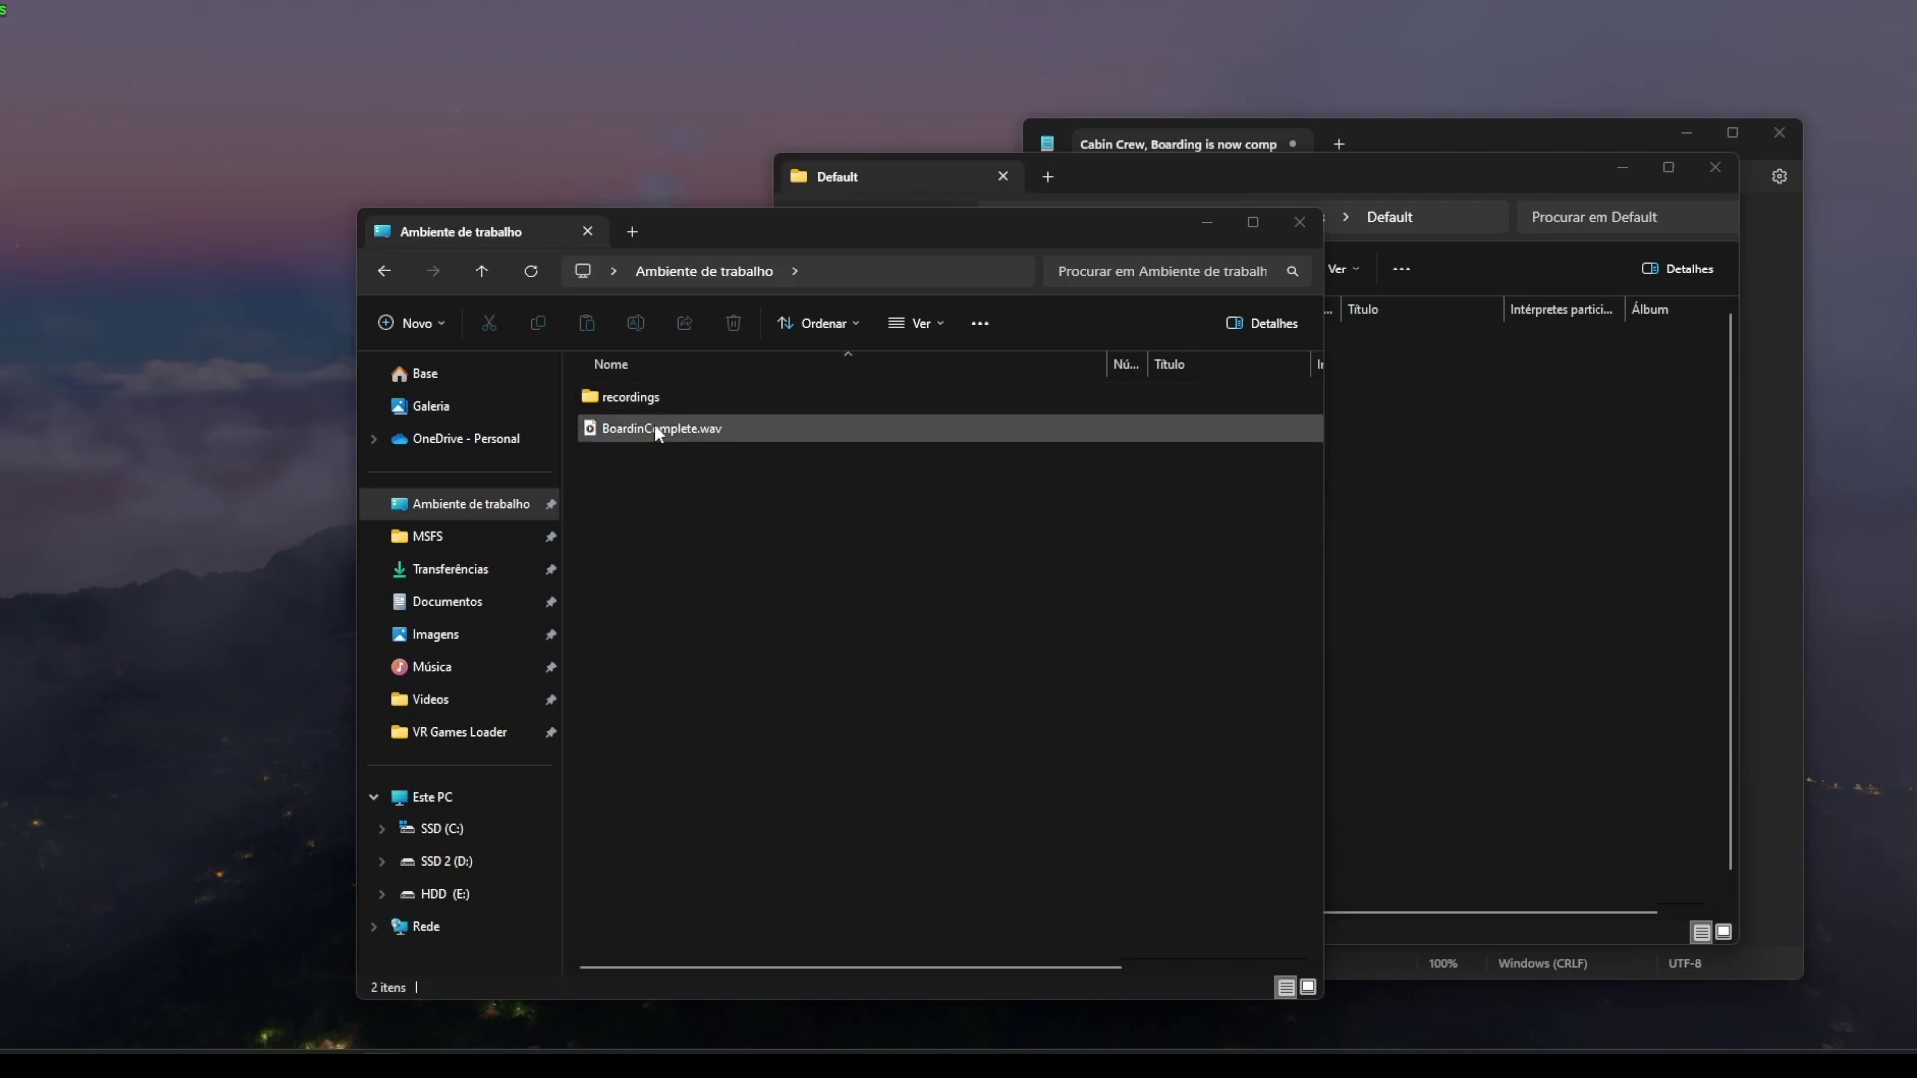
key("F2")
left_click(733, 433)
key("BackSpace")
key("BackSpace")
key("BackSpace")
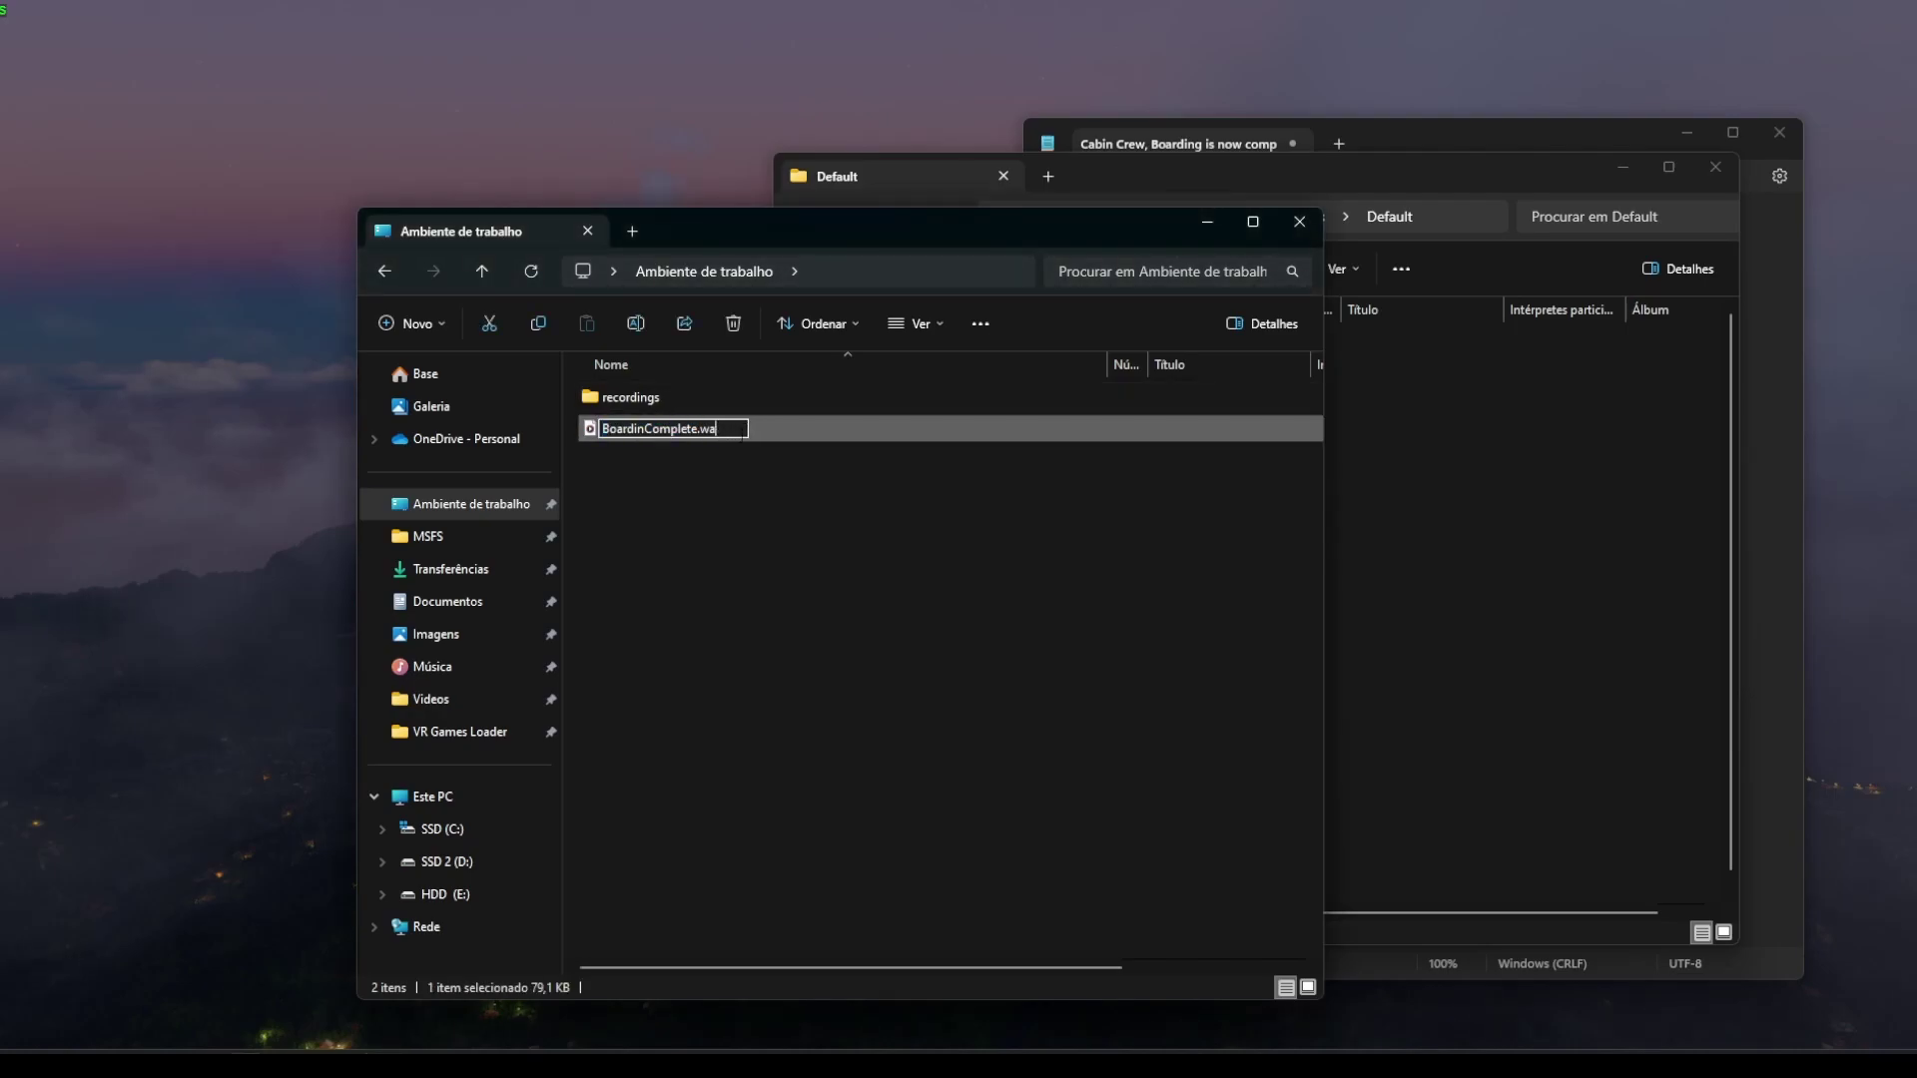
type("gg")
key("BackSpace")
key("BackSpace")
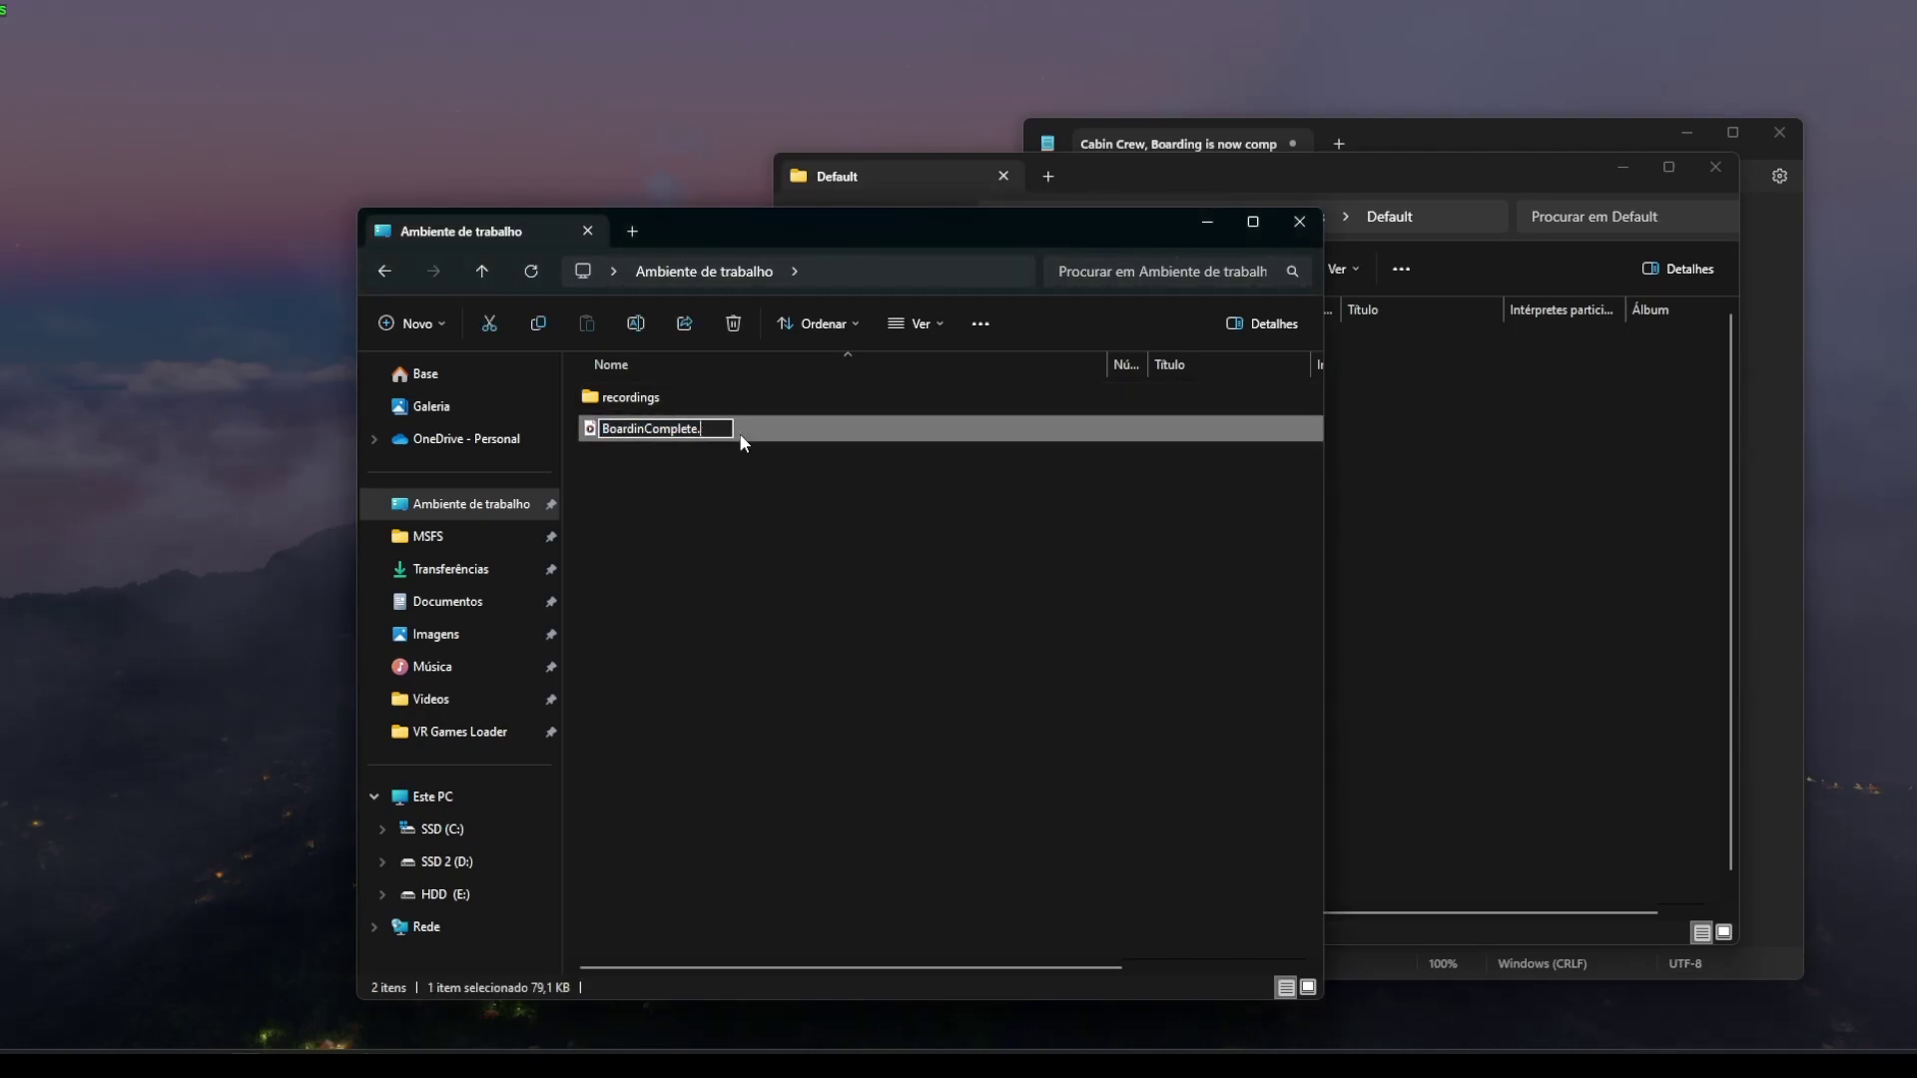
type("ogg")
key("Return")
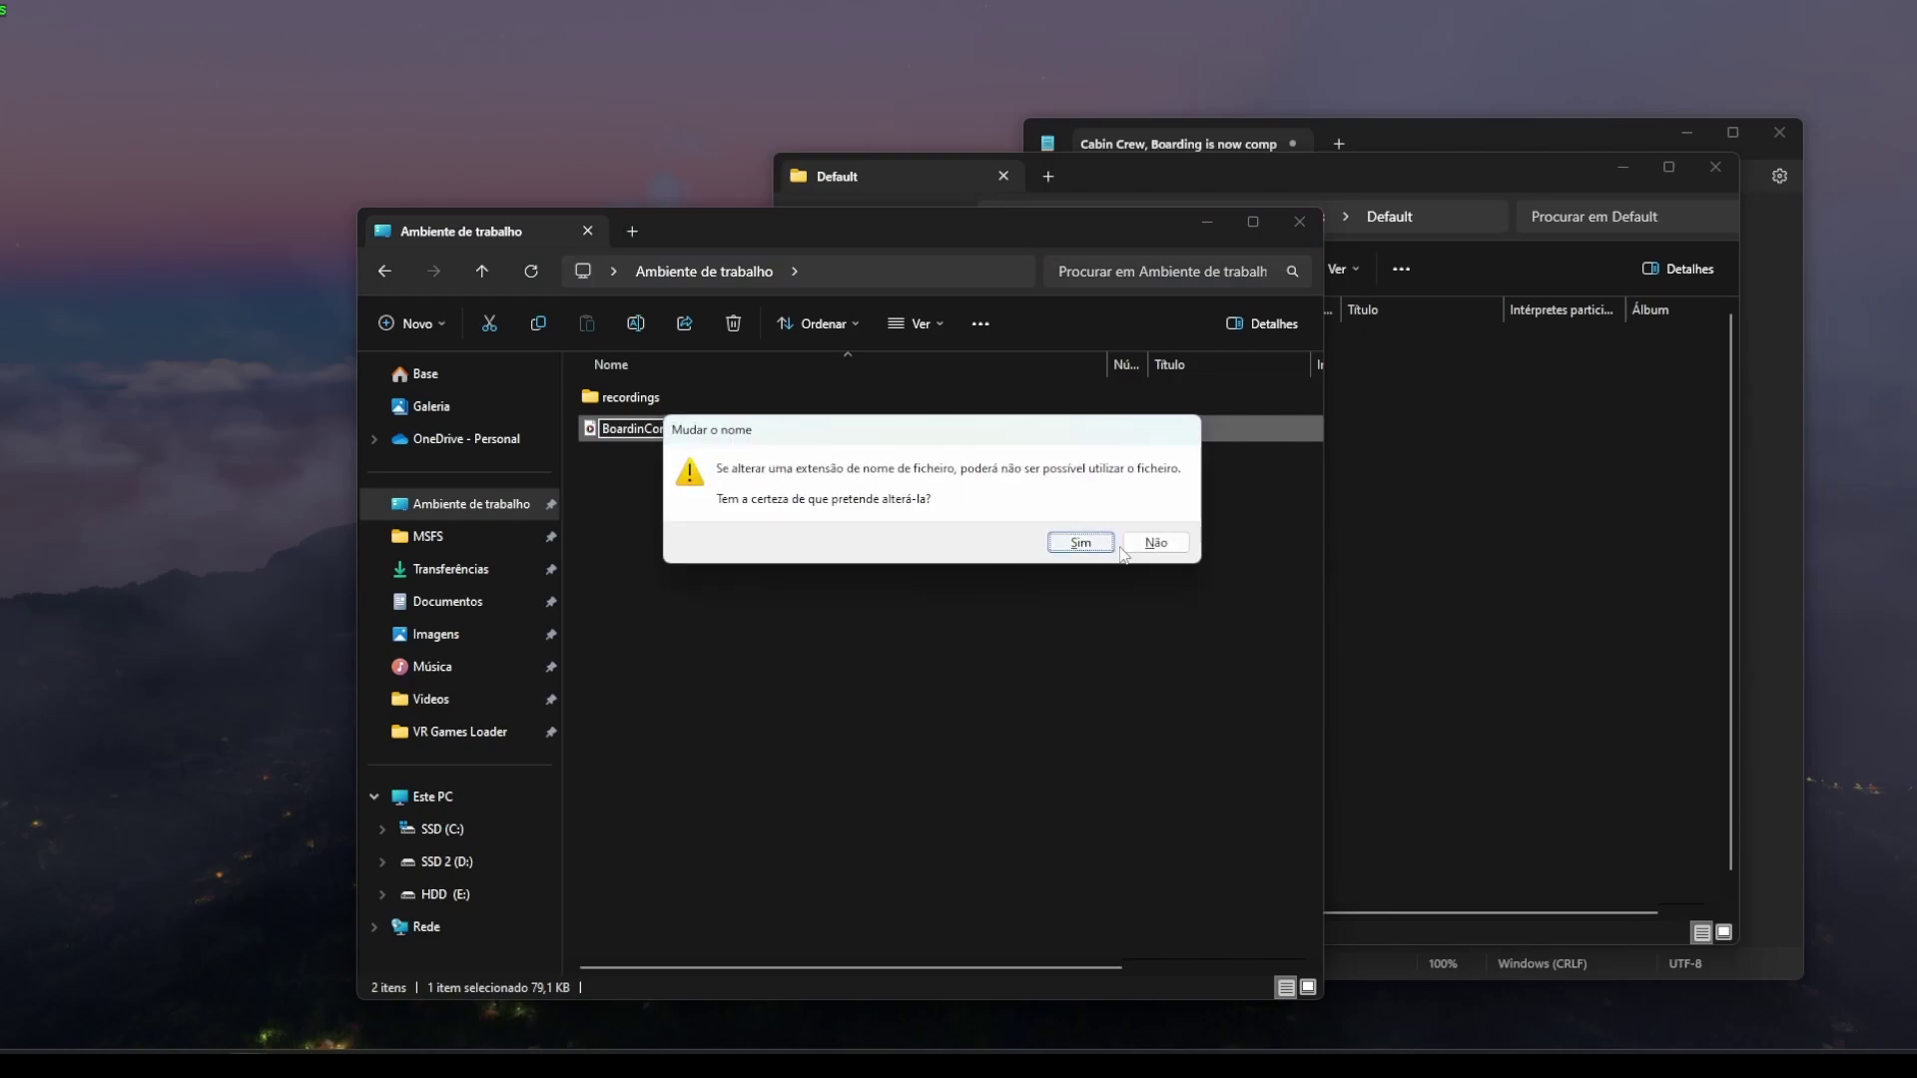
left_click(1046, 532)
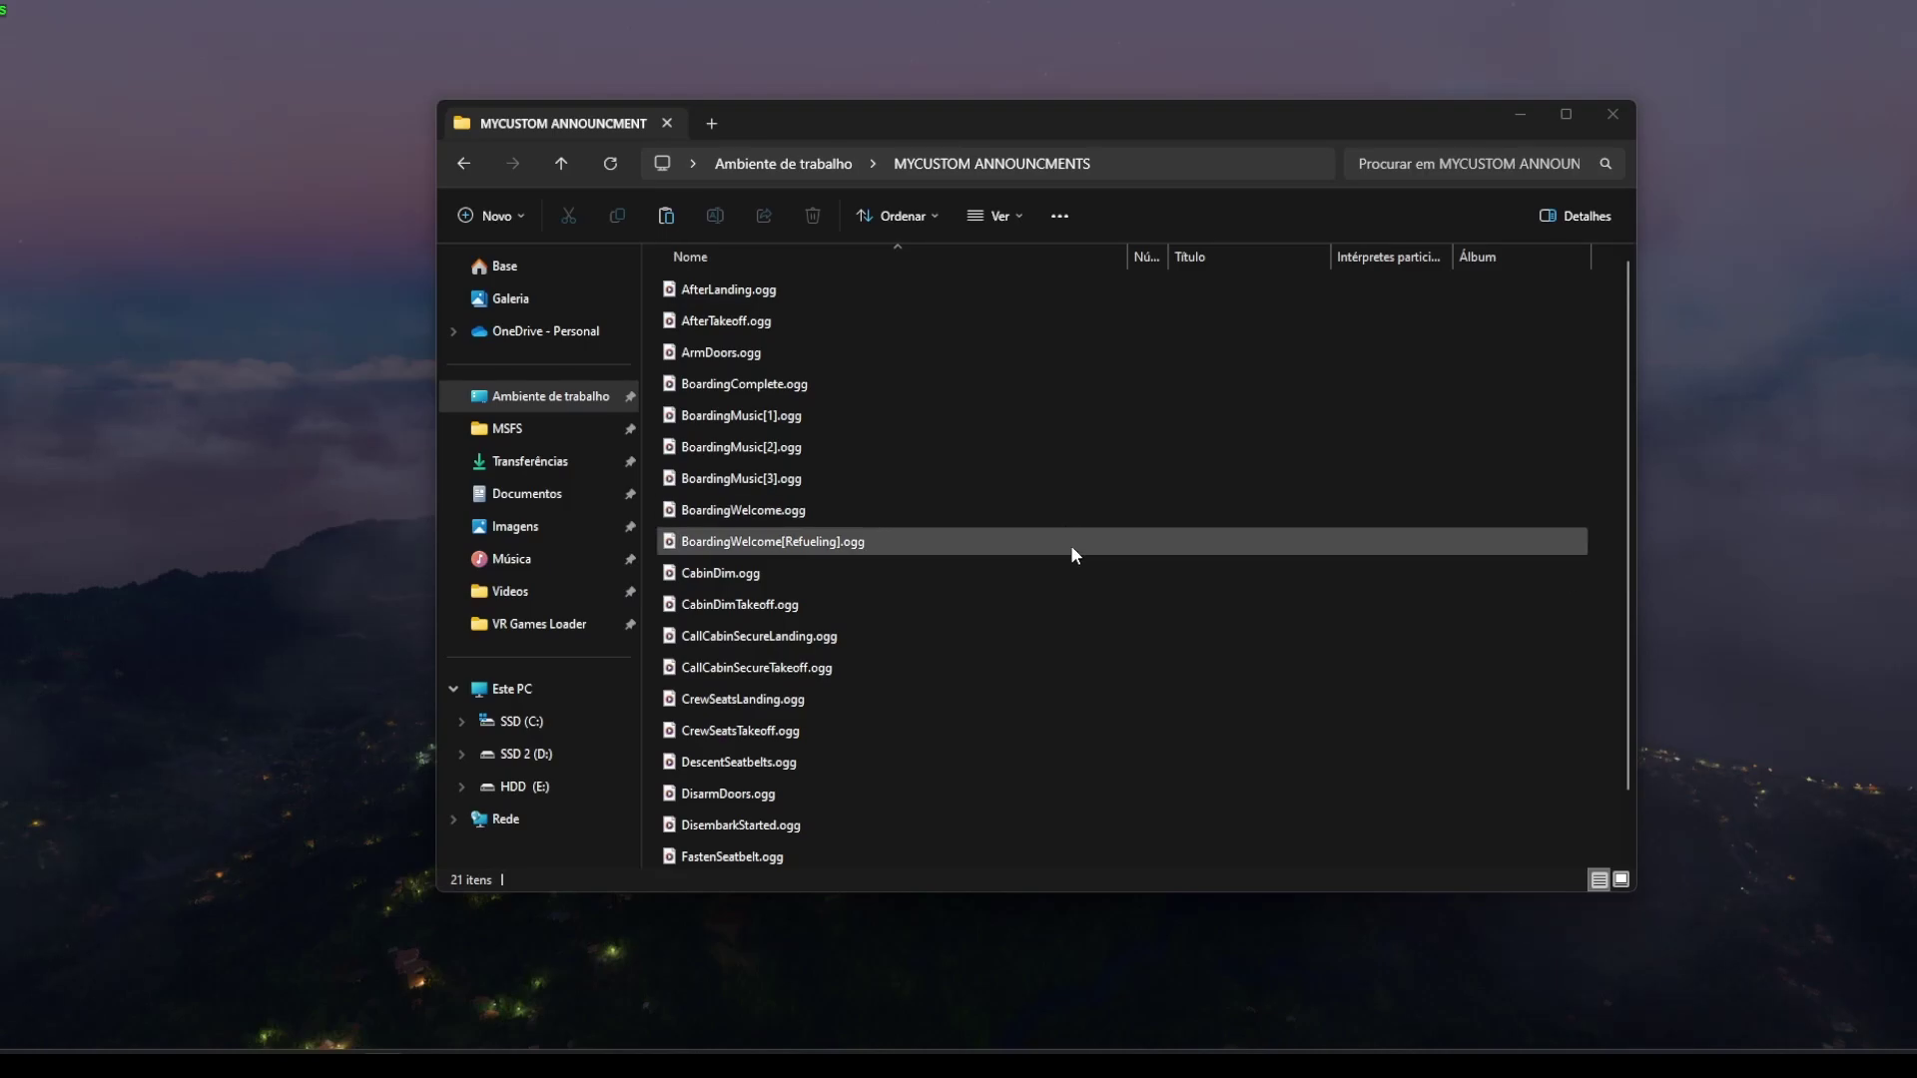
Check BoardingWelcome[Refueling].ogg and BoardingMusic[1]-[3].ogg in MYCUSTOM ANNOUNCMENTS.
left_click(1068, 545)
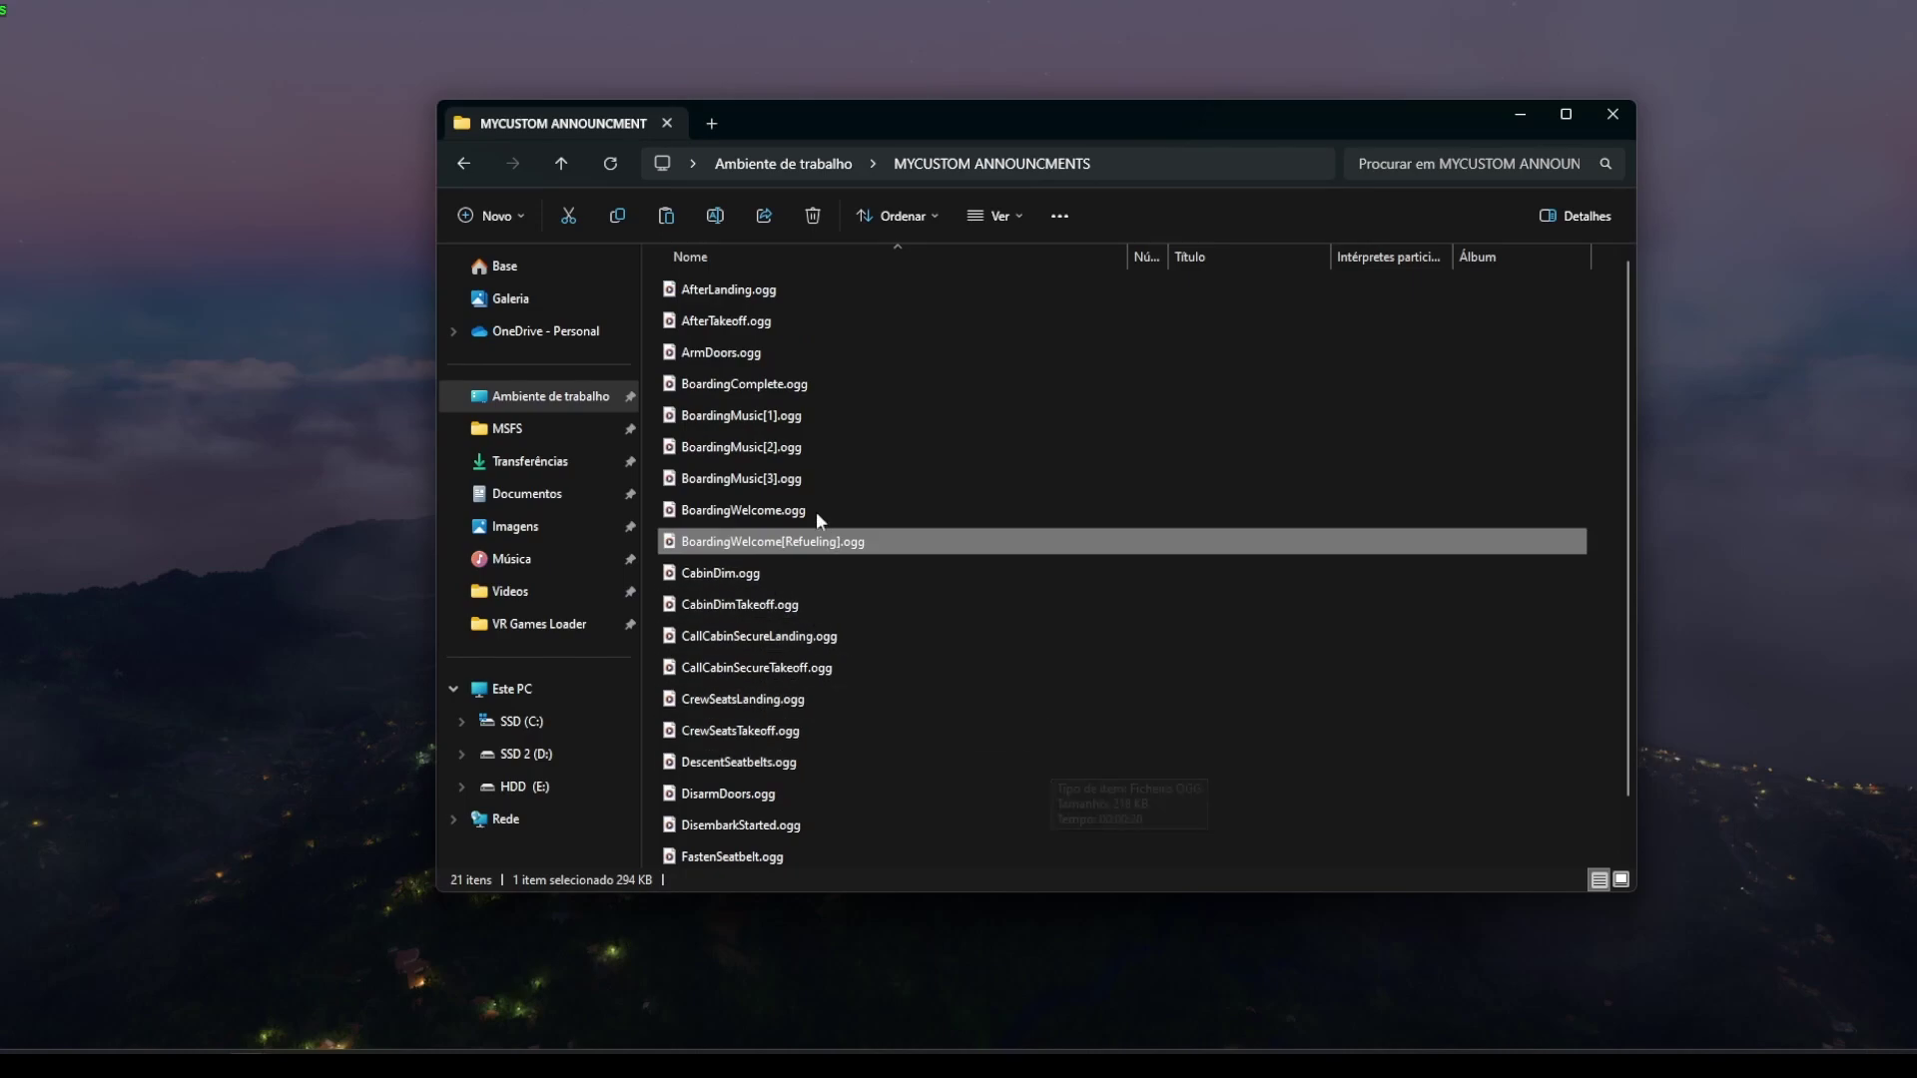
left_click(775, 416)
left_click(771, 447)
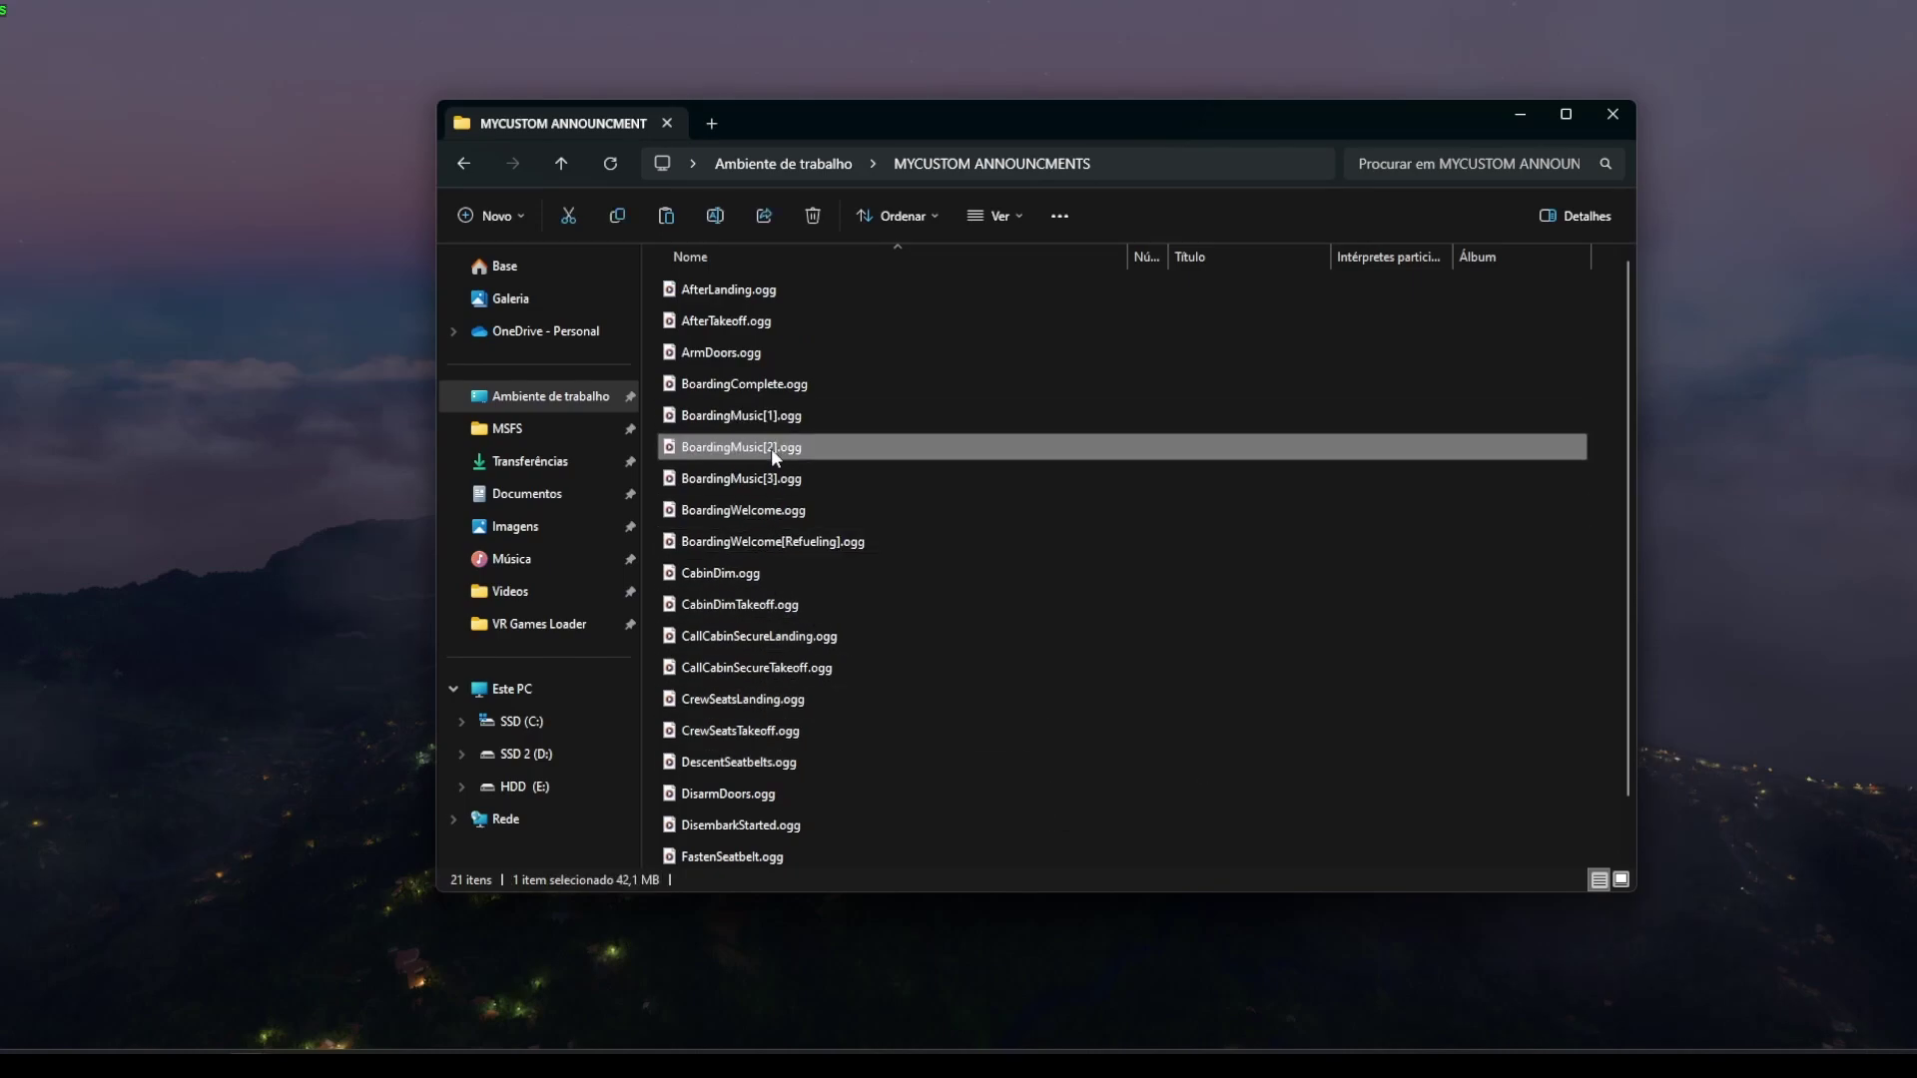
left_click(776, 479)
left_click(764, 453)
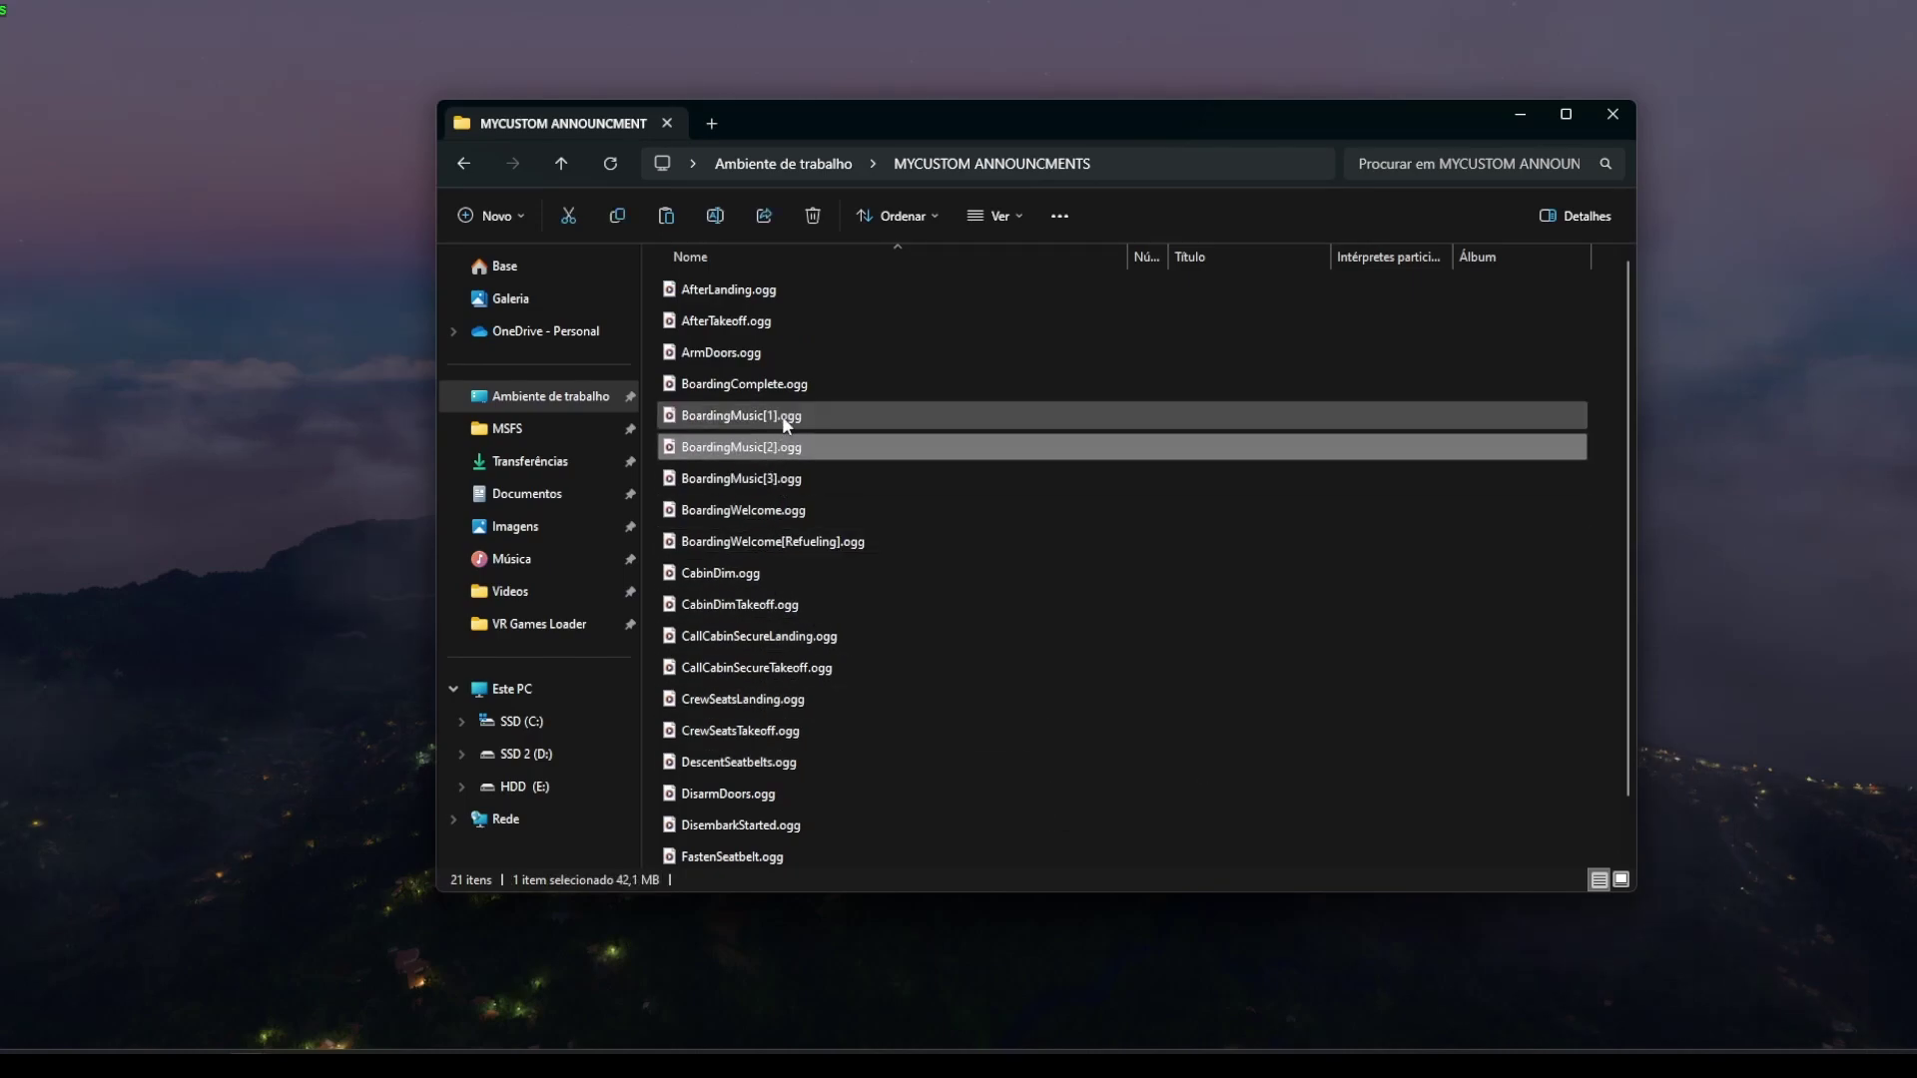
left_click(782, 415)
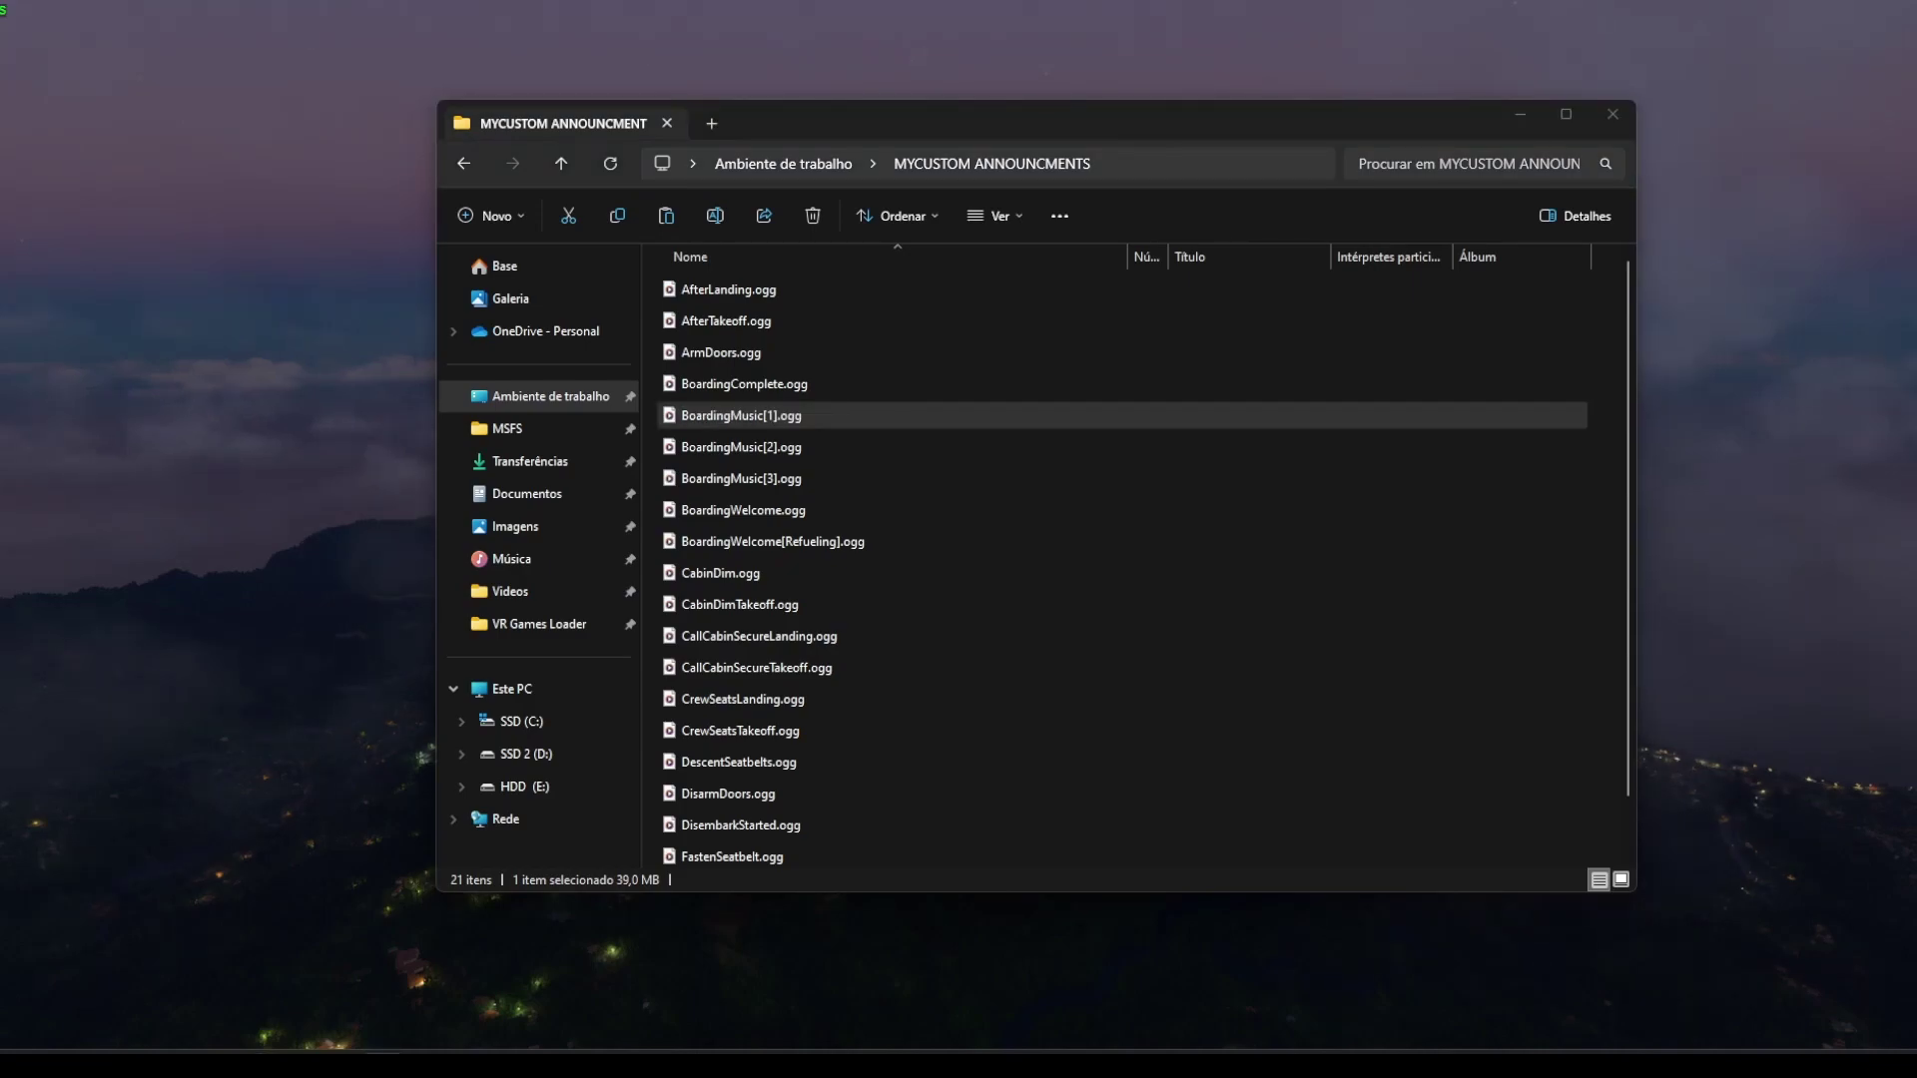
left_click(777, 417)
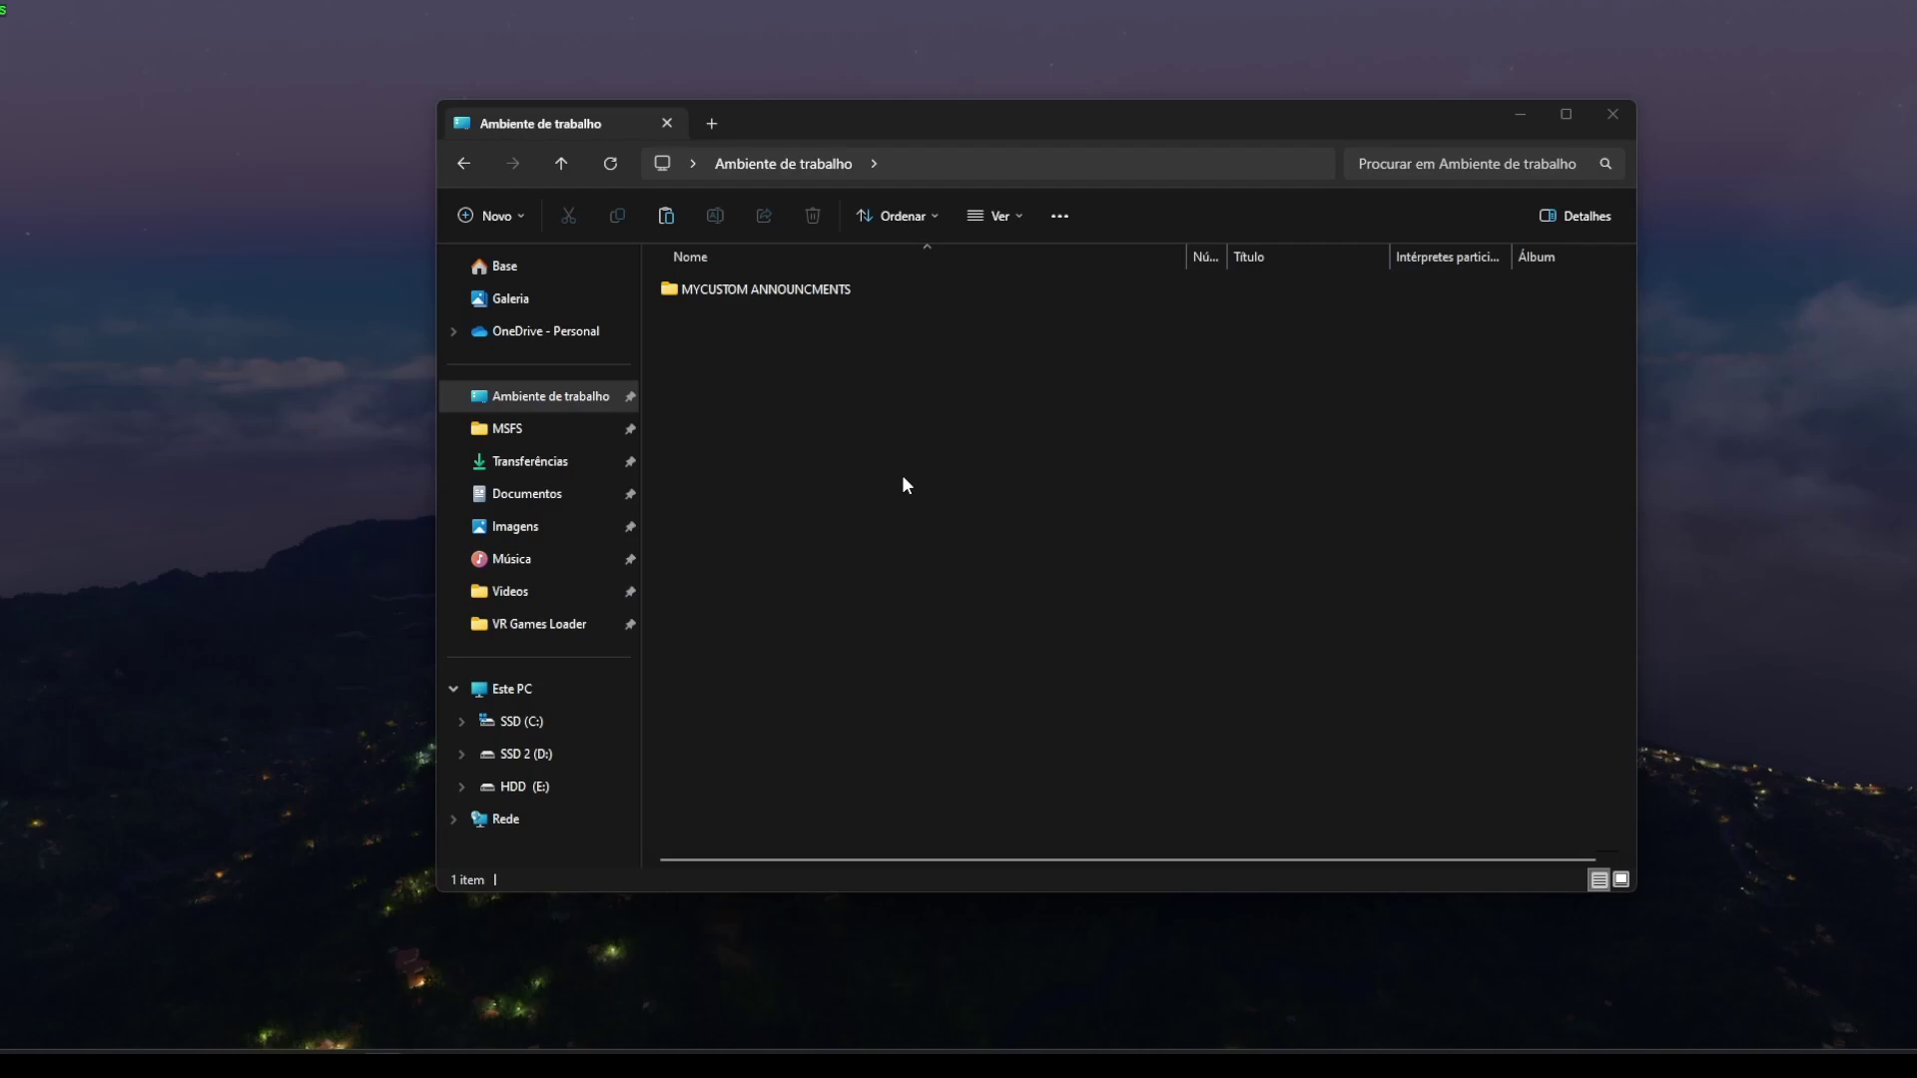
Rename the MYCUSTOM ANNOUNCMENTS folder to TEST.
left_click(769, 291)
left_click(771, 289)
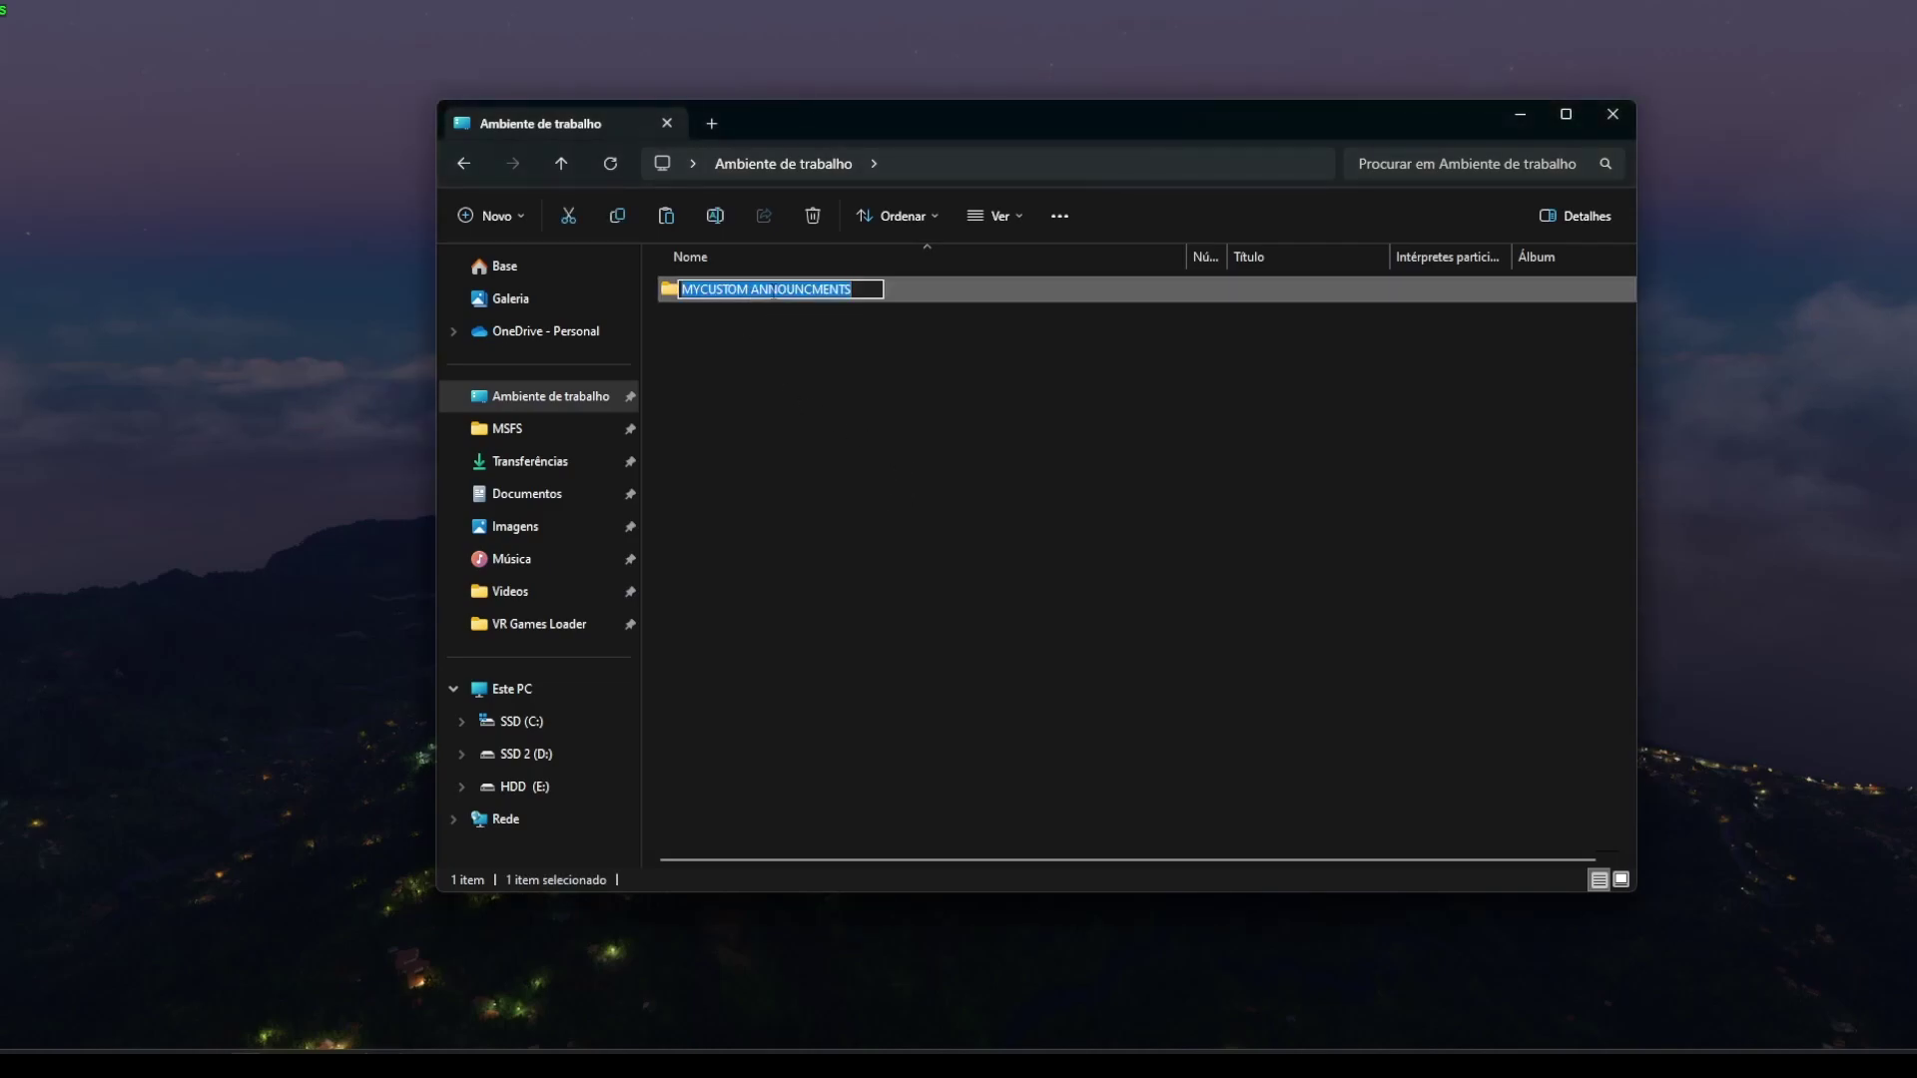
type("TEST")
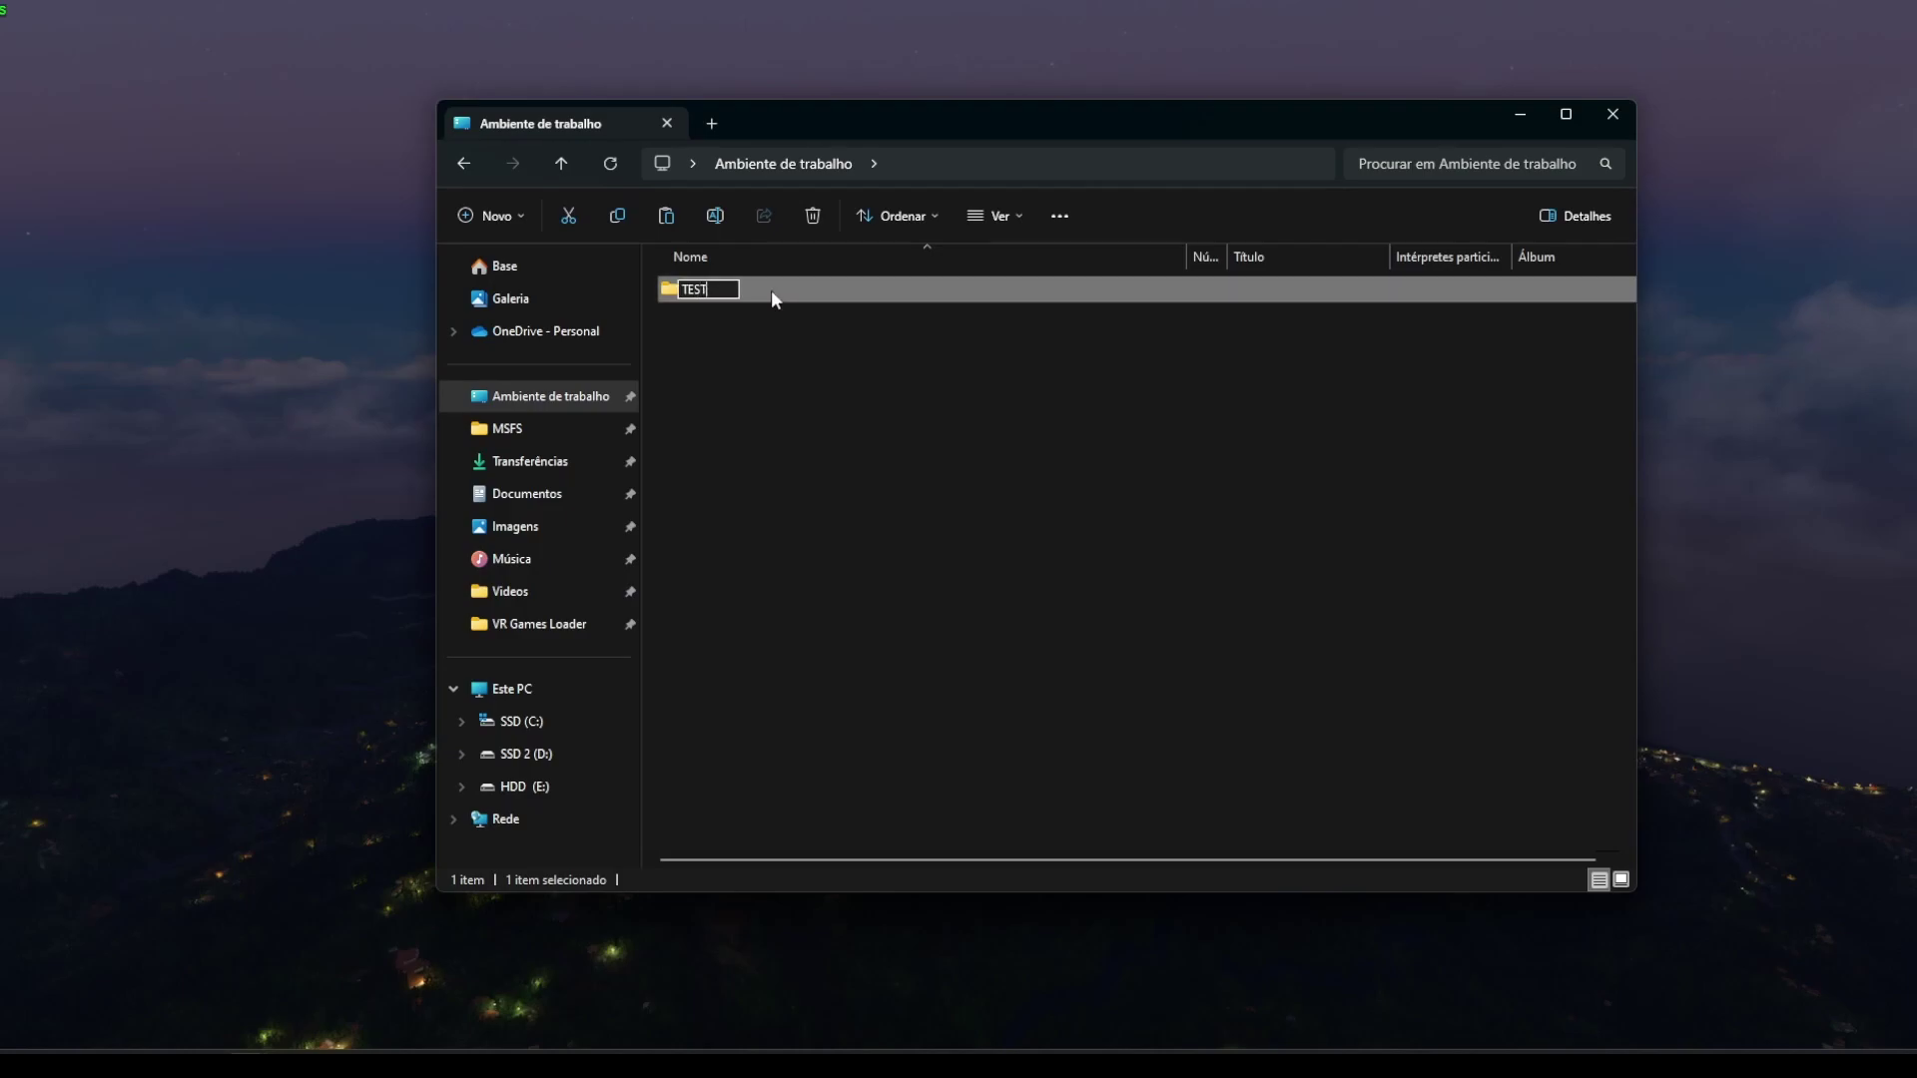
key("Return")
Browse MSFS > Community > fnx-aircraft-320 > Announcements and select the TEST folder.
left_click(509, 429)
left_click(723, 320)
double_click(722, 319)
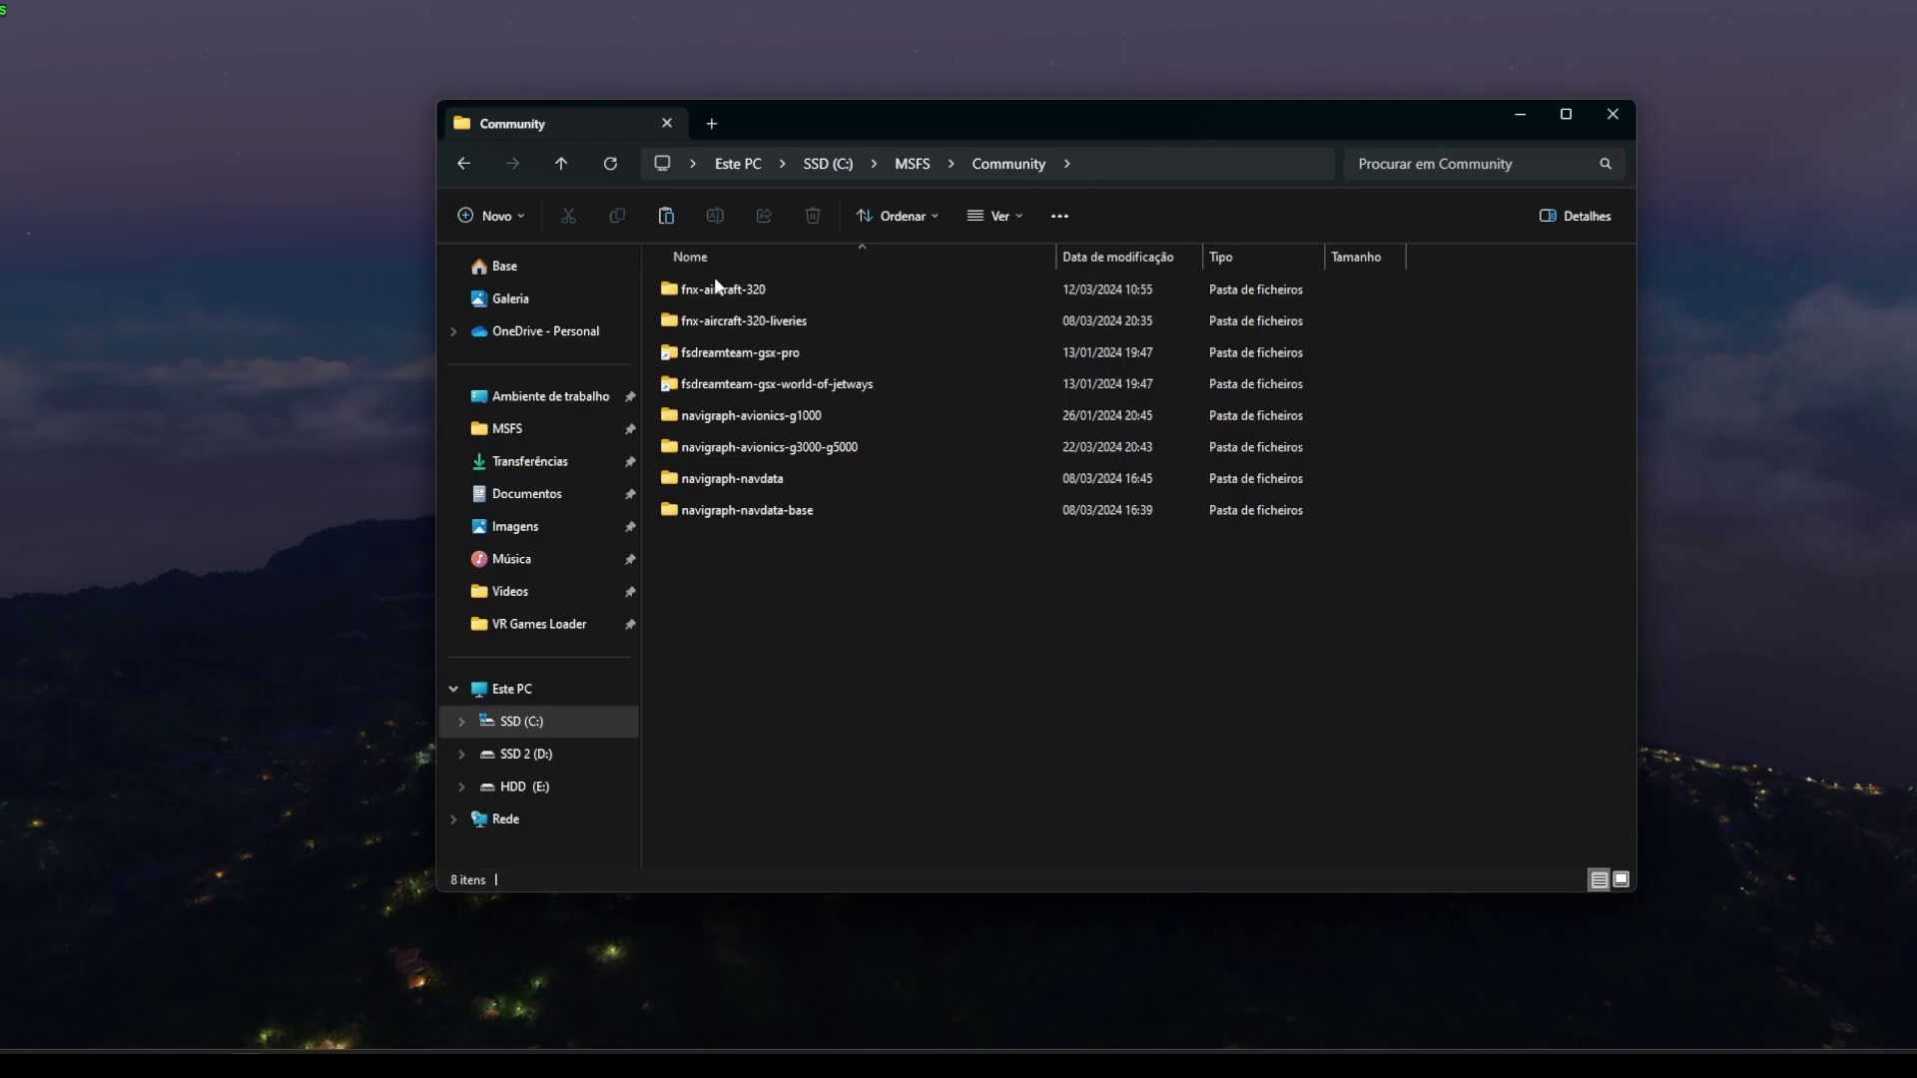
double_click(723, 289)
double_click(767, 294)
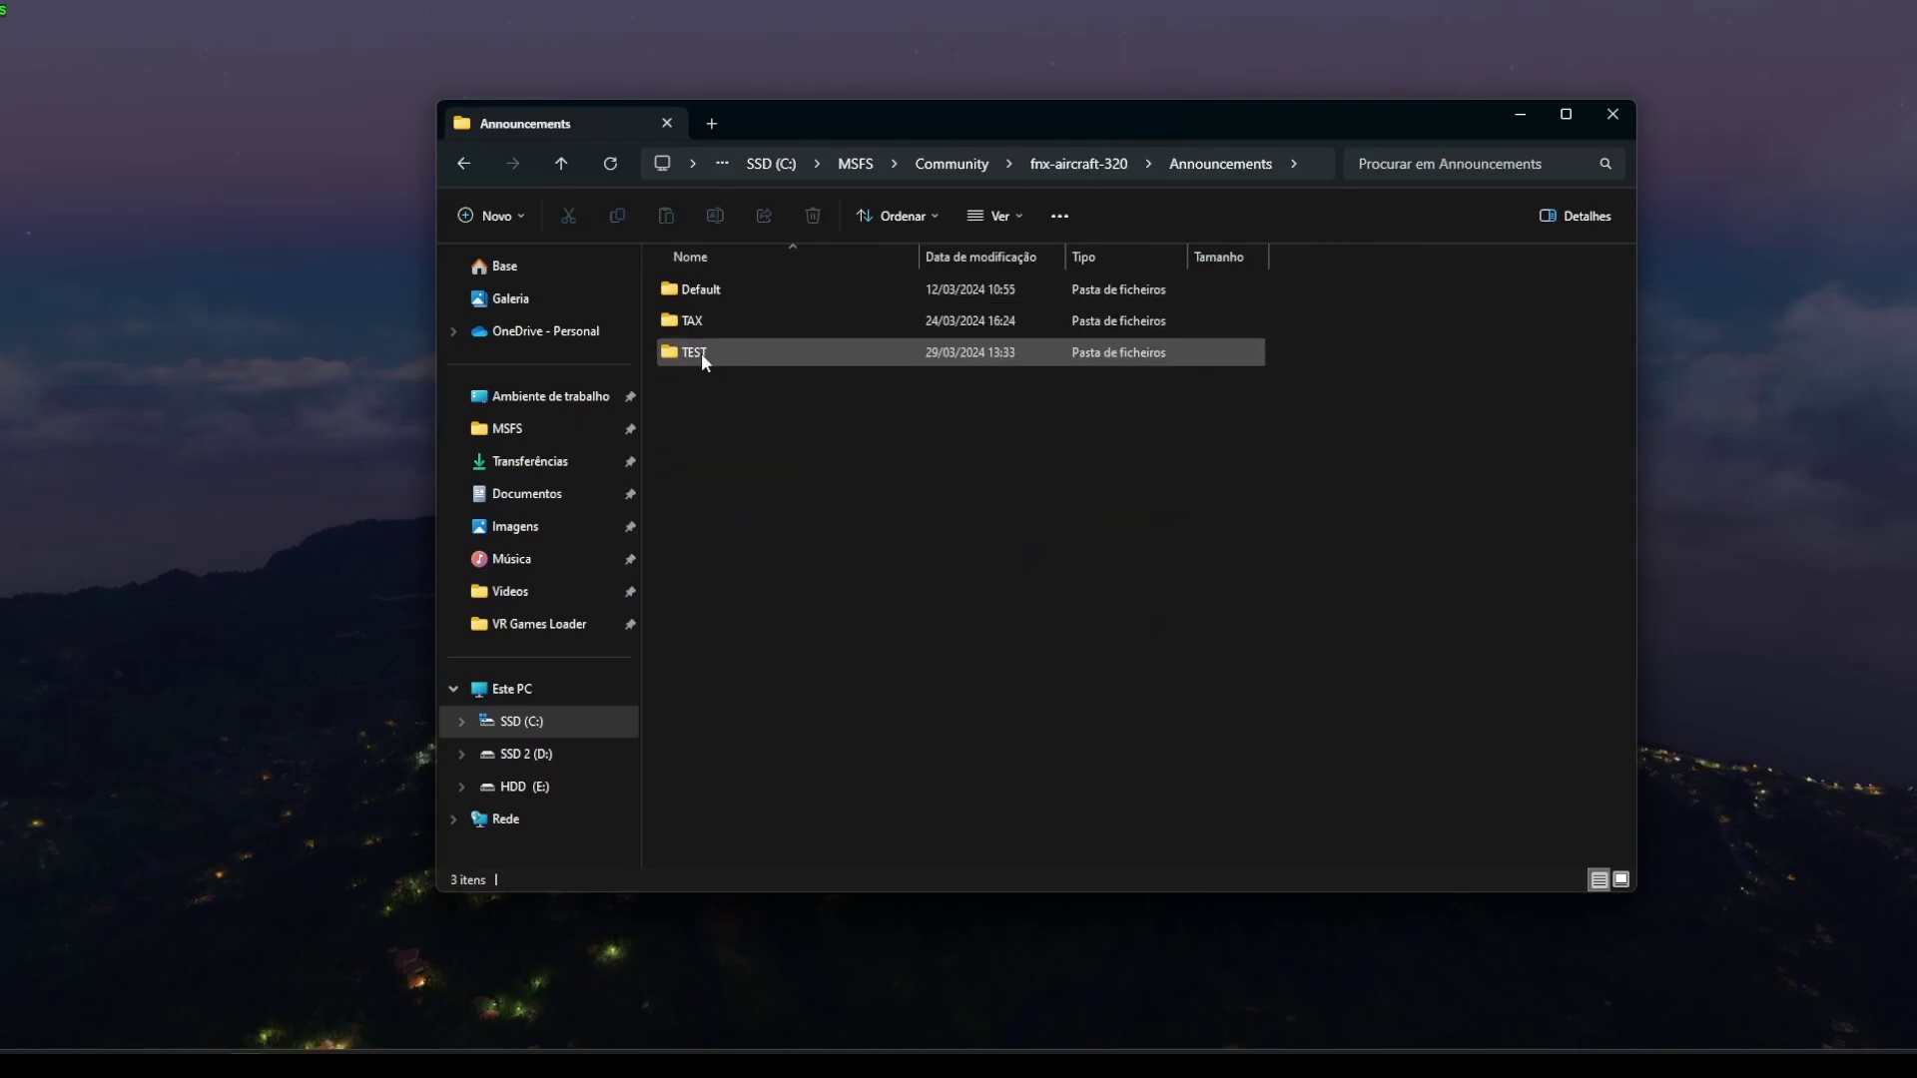
left_click(710, 355)
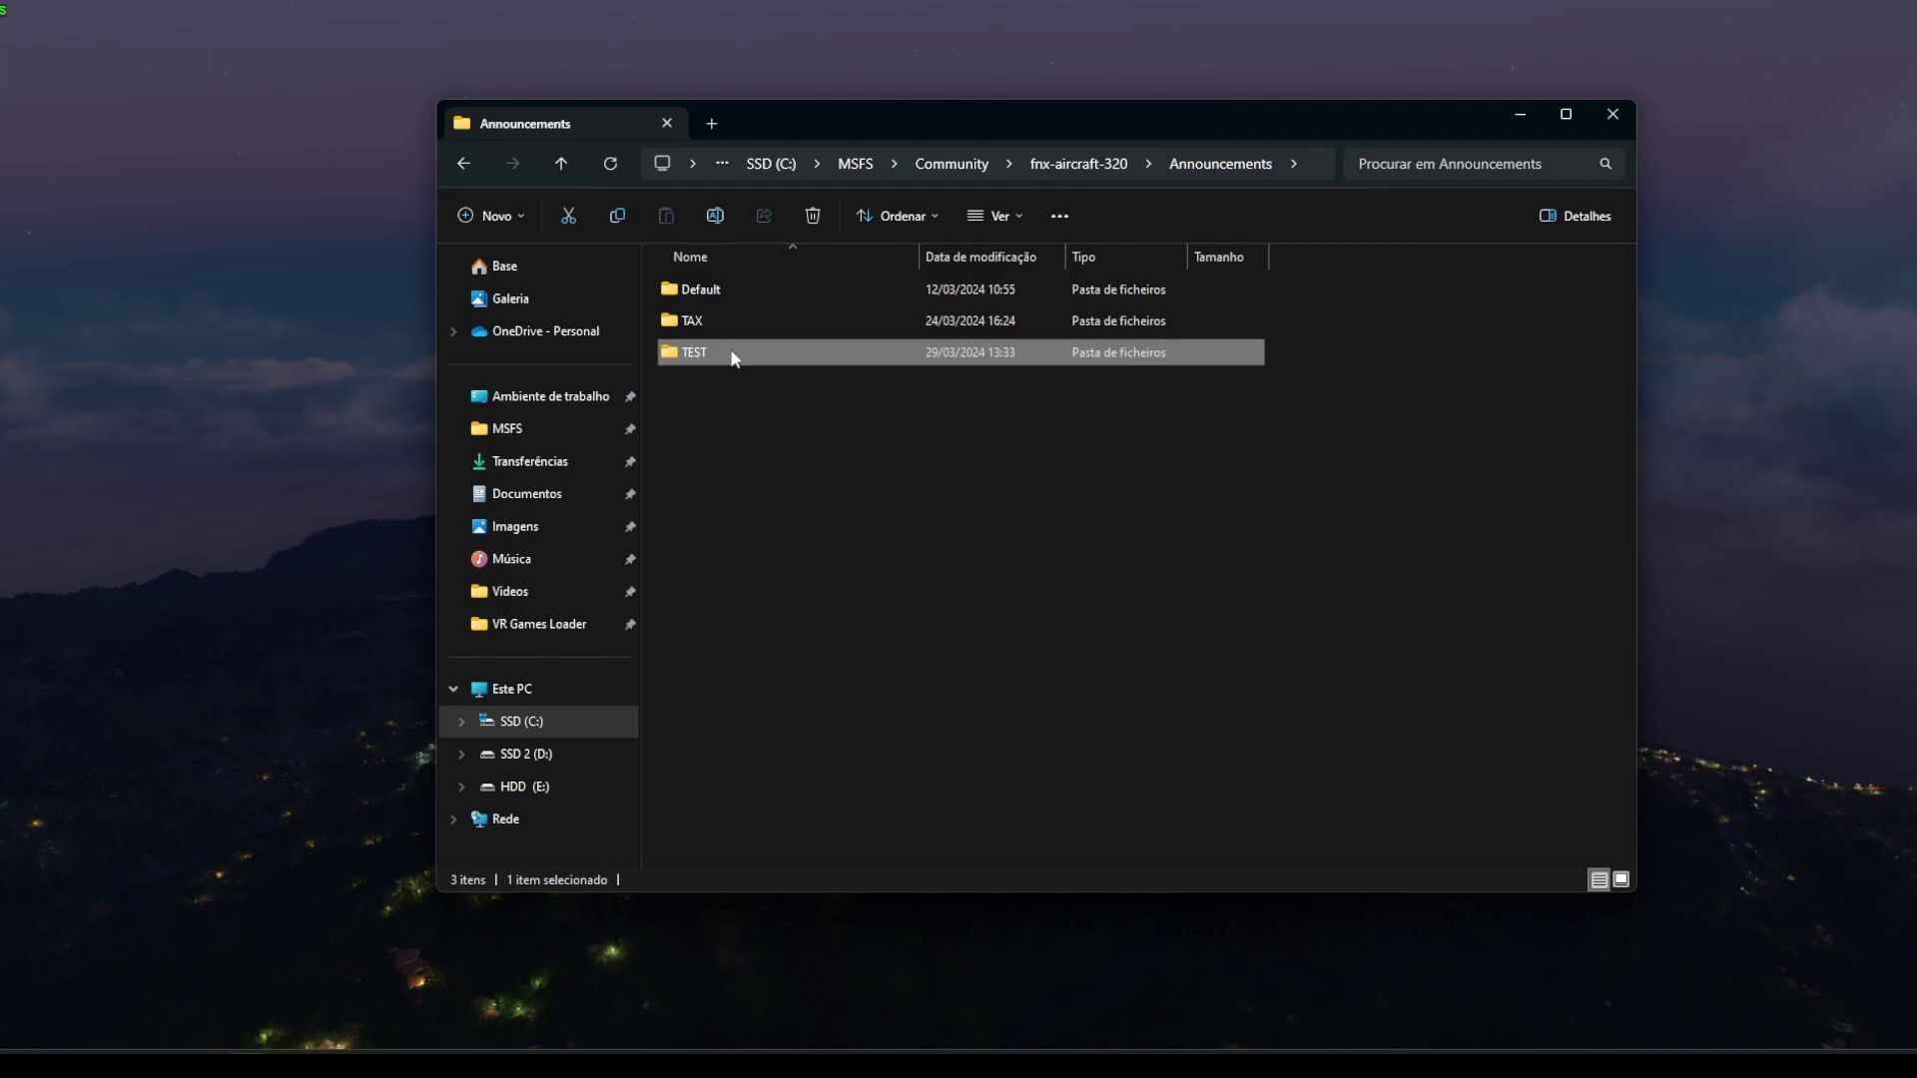
Go to fnx-aircraft-320-liveries > SimObjects > Airplanes > FNX_320_CFM_TAXCSTAA and open aircraft.cfg.
left_click(710, 321)
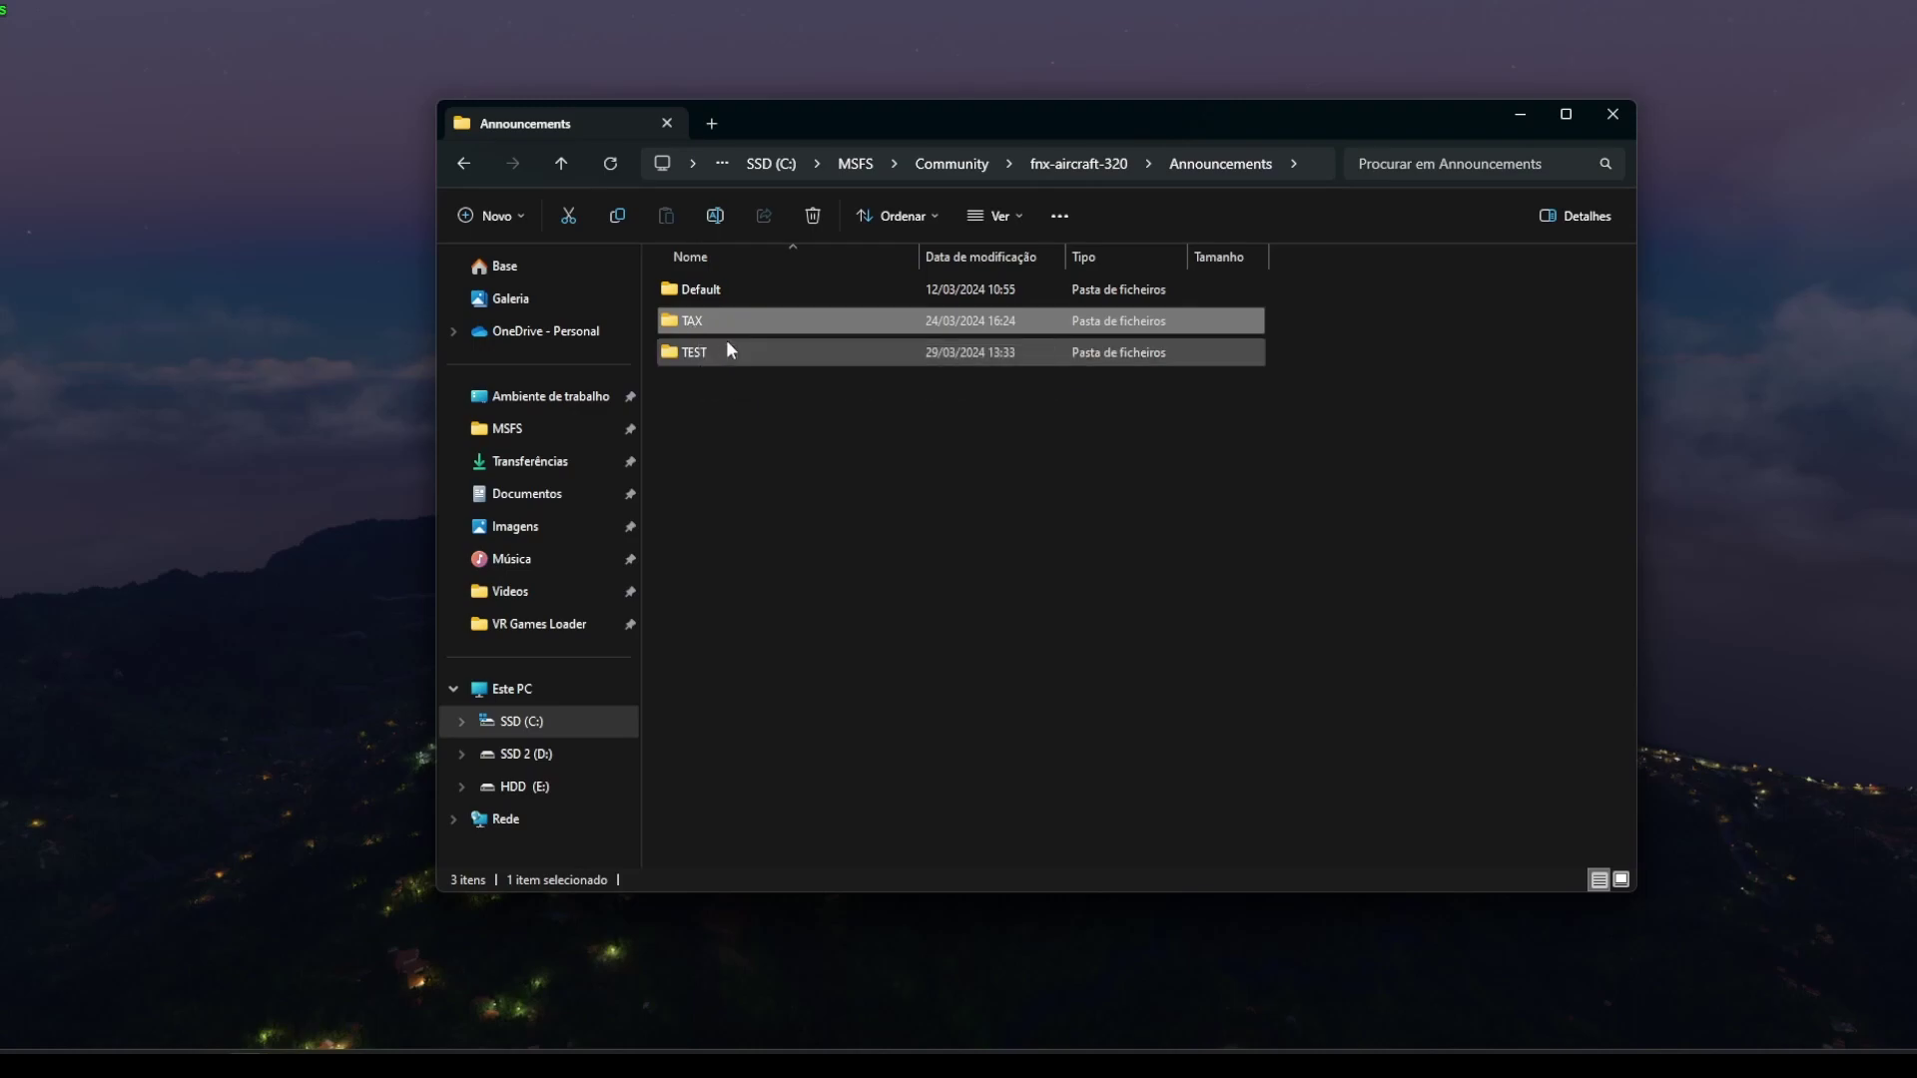
mouse_move(703, 326)
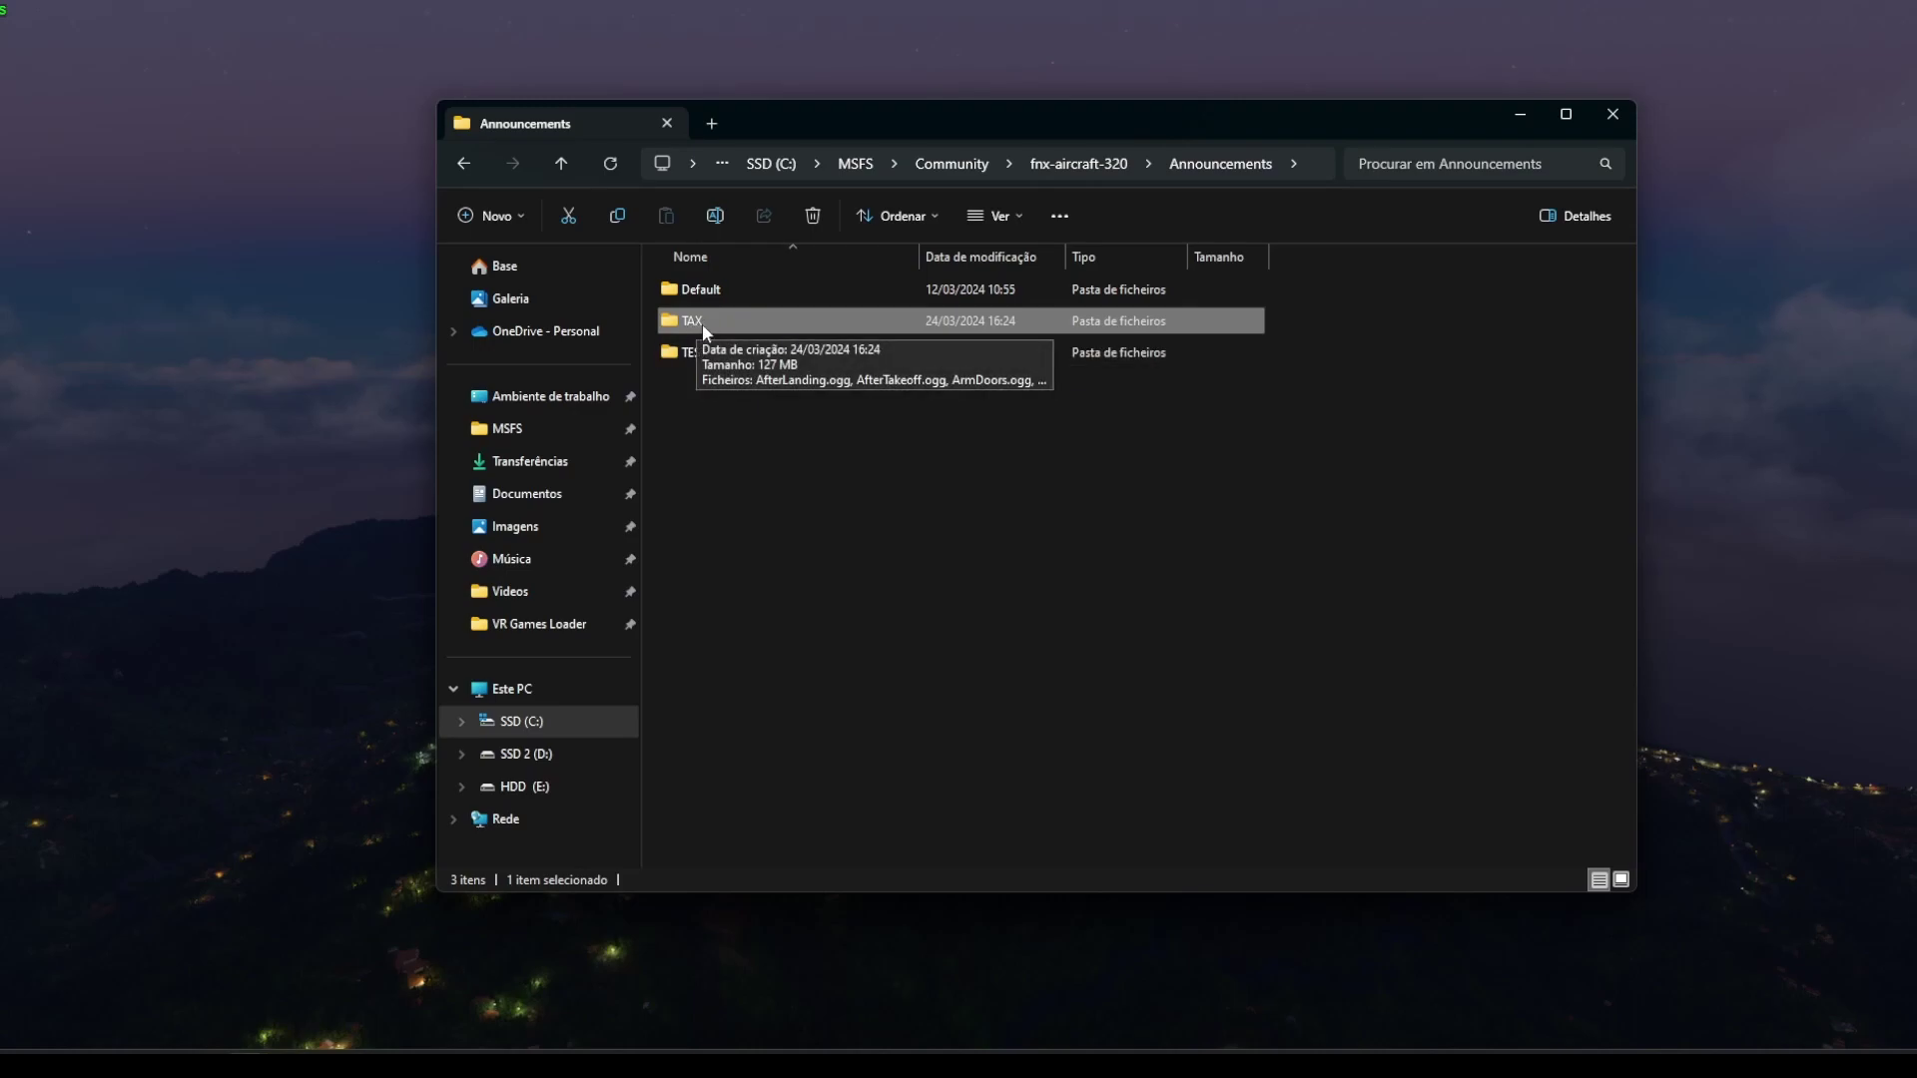
key("alt+Left")
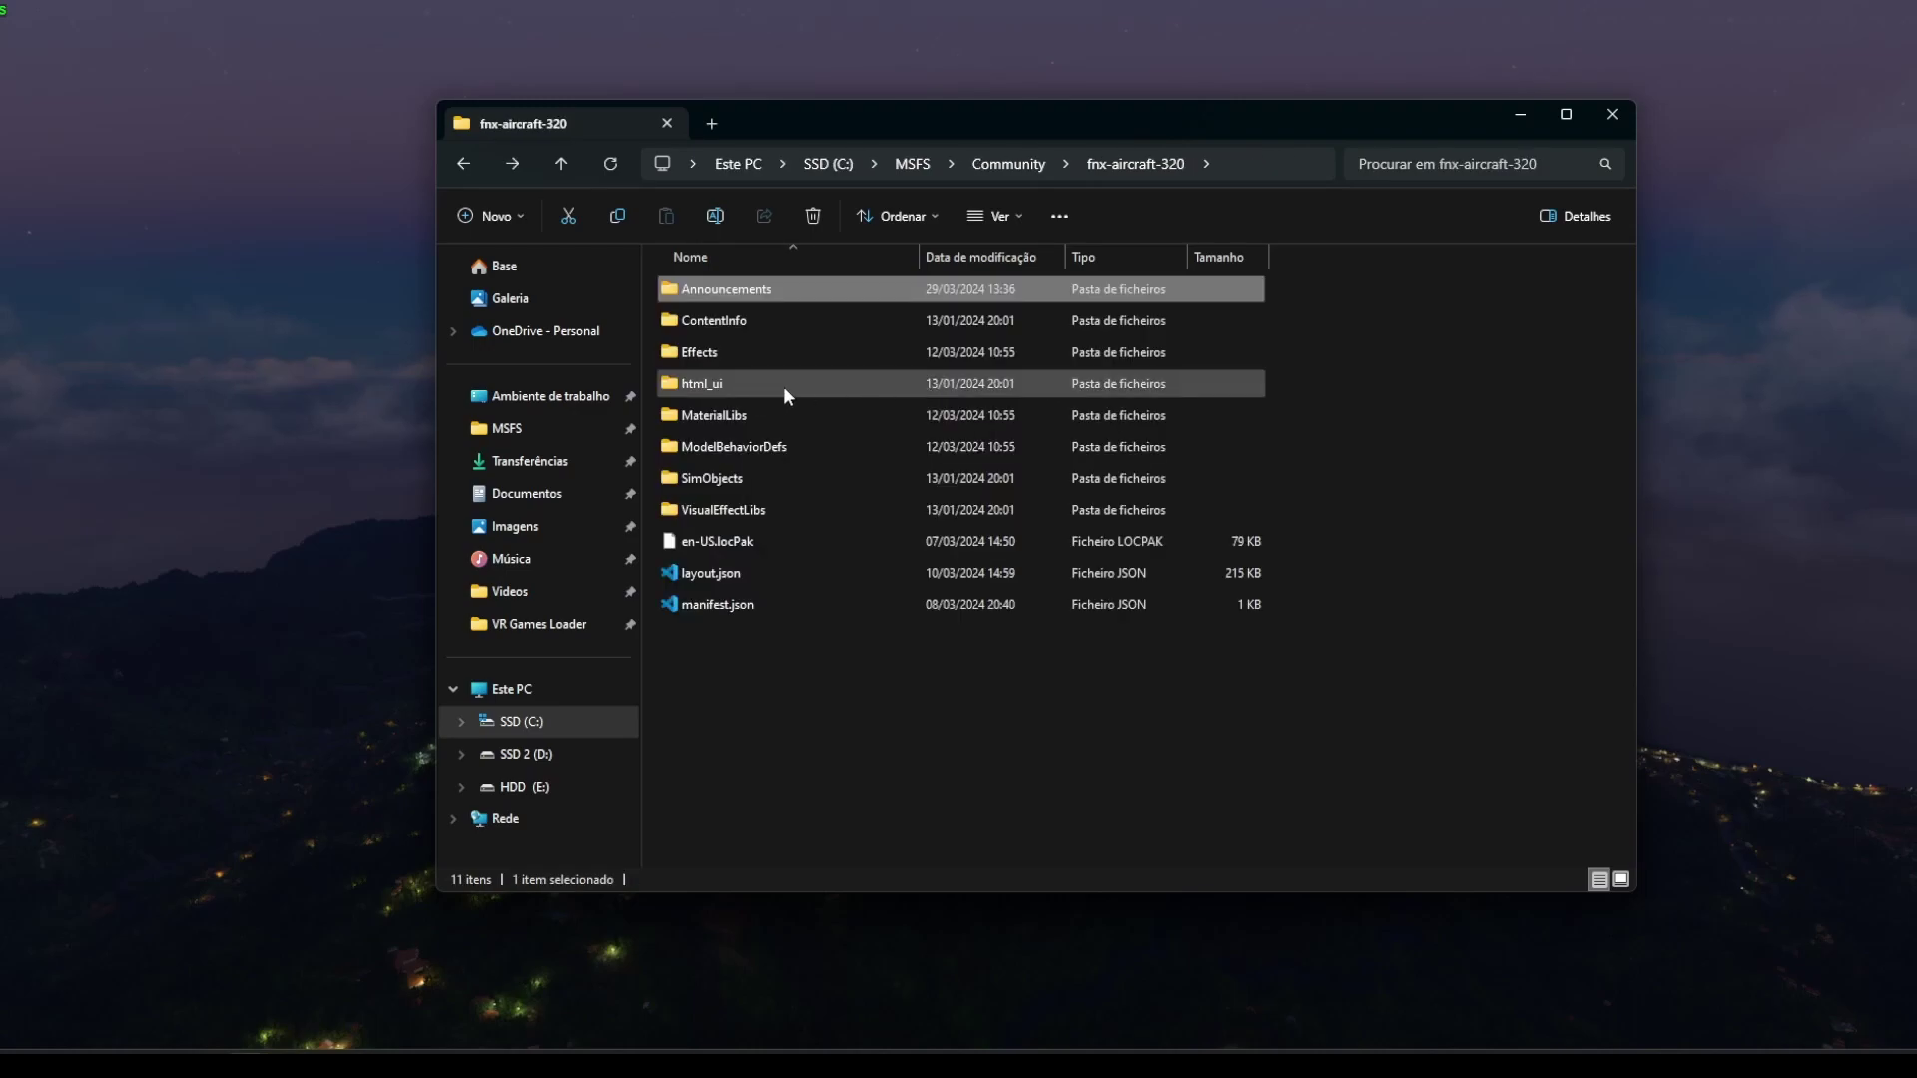
left_click(1032, 167)
double_click(795, 326)
double_click(751, 290)
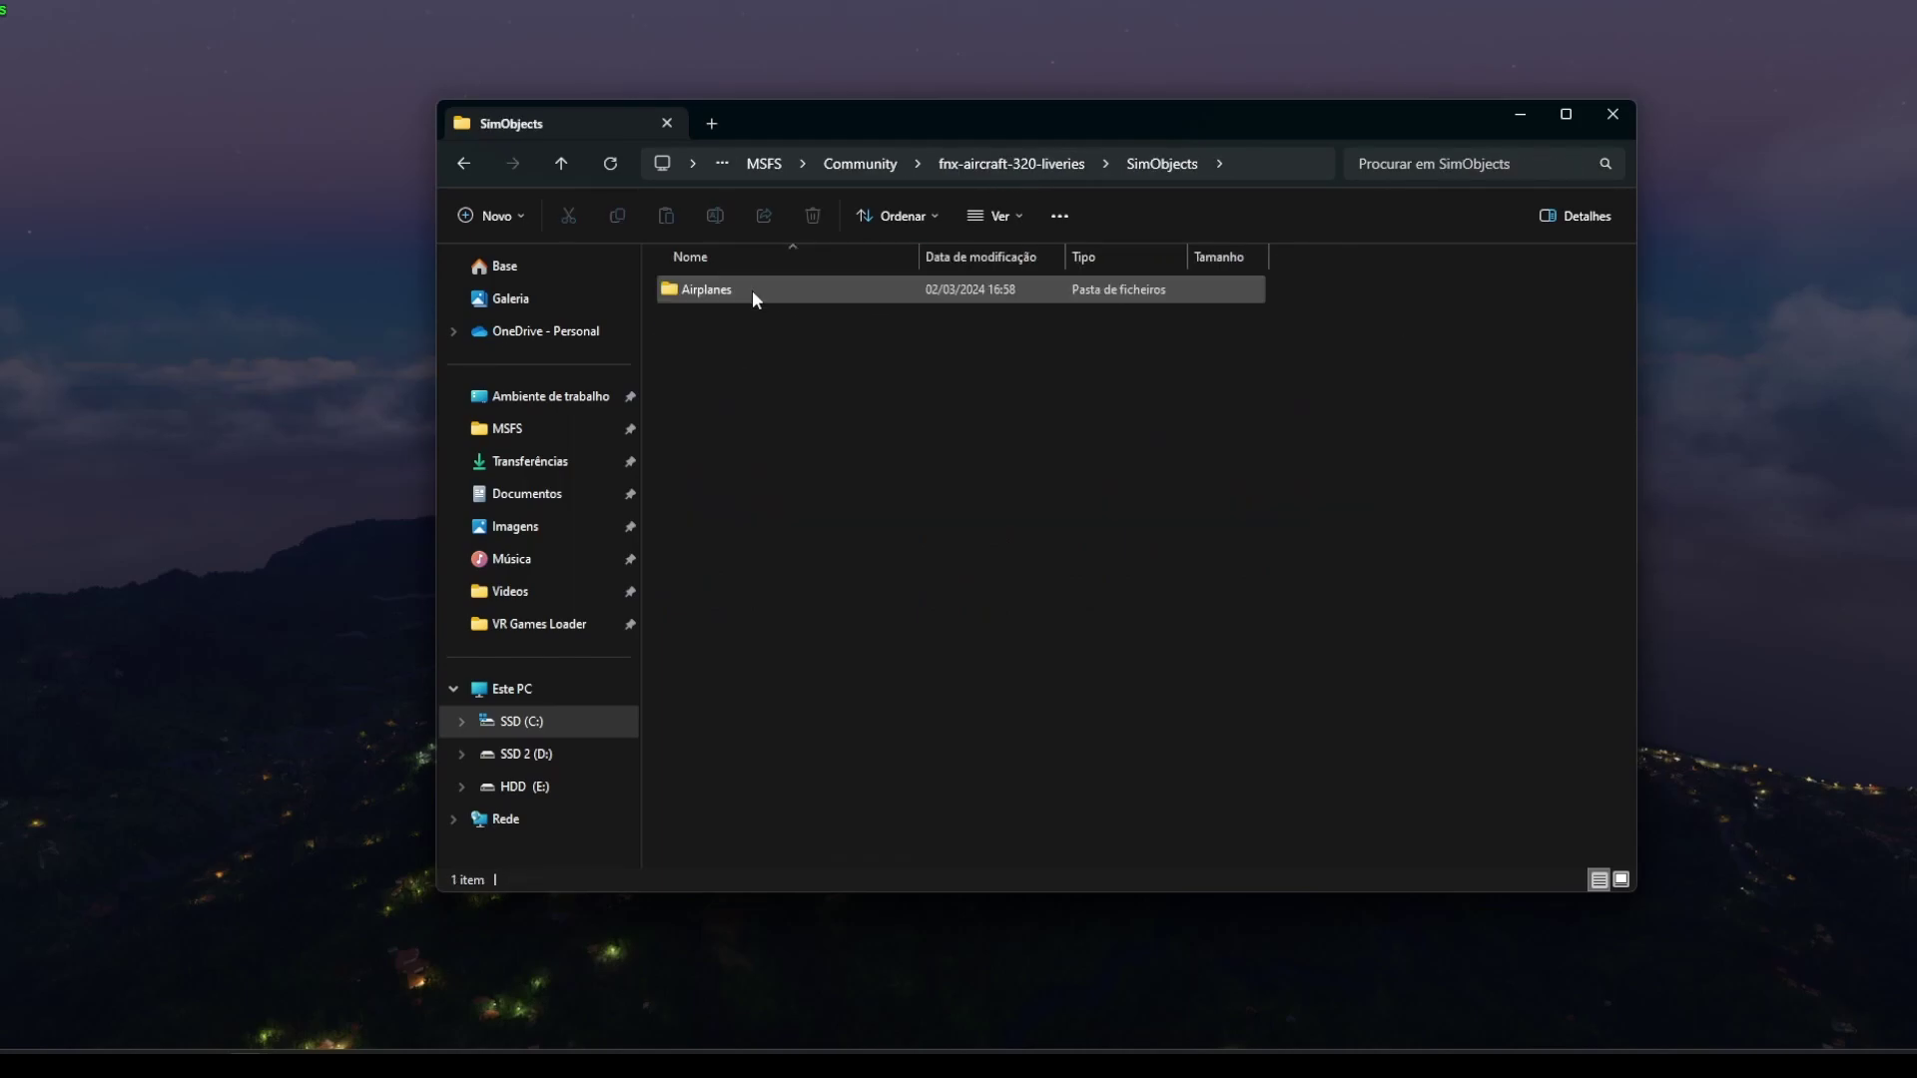
double_click(752, 290)
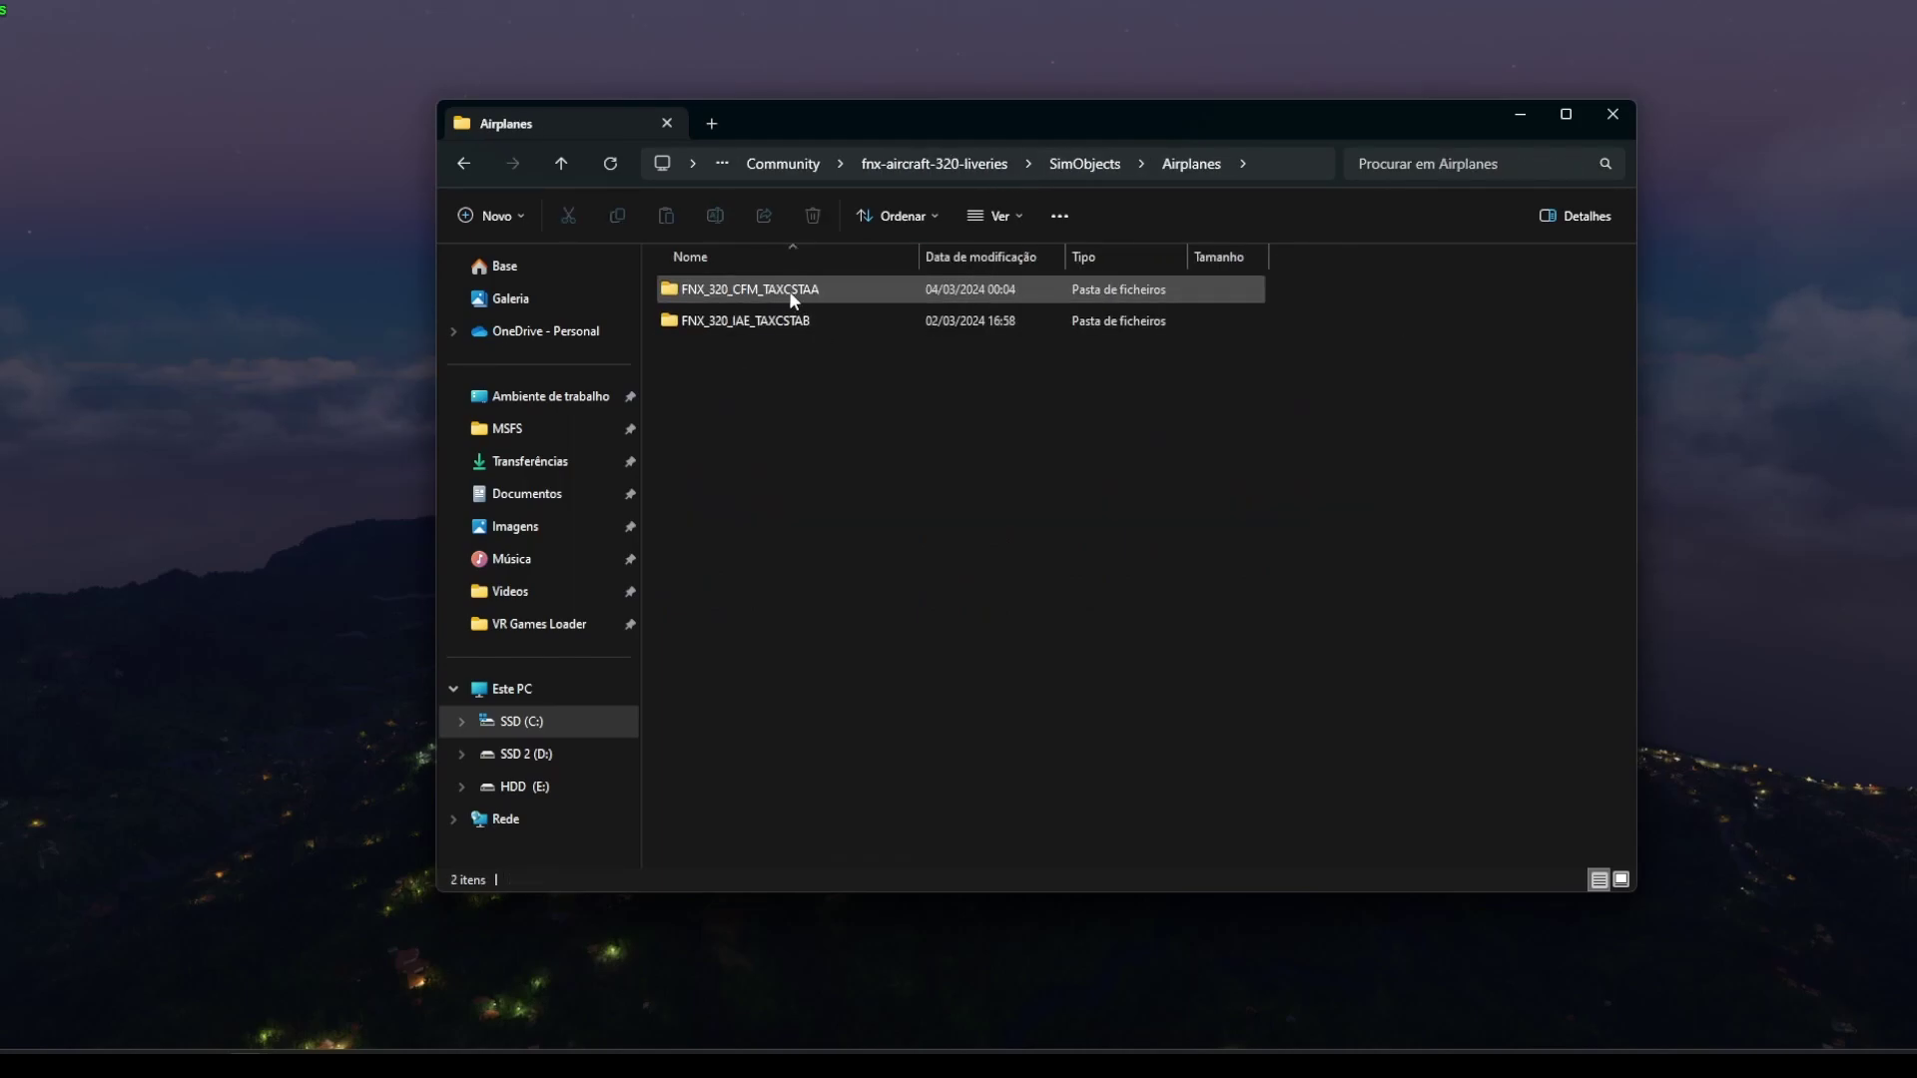
double_click(789, 290)
double_click(750, 324)
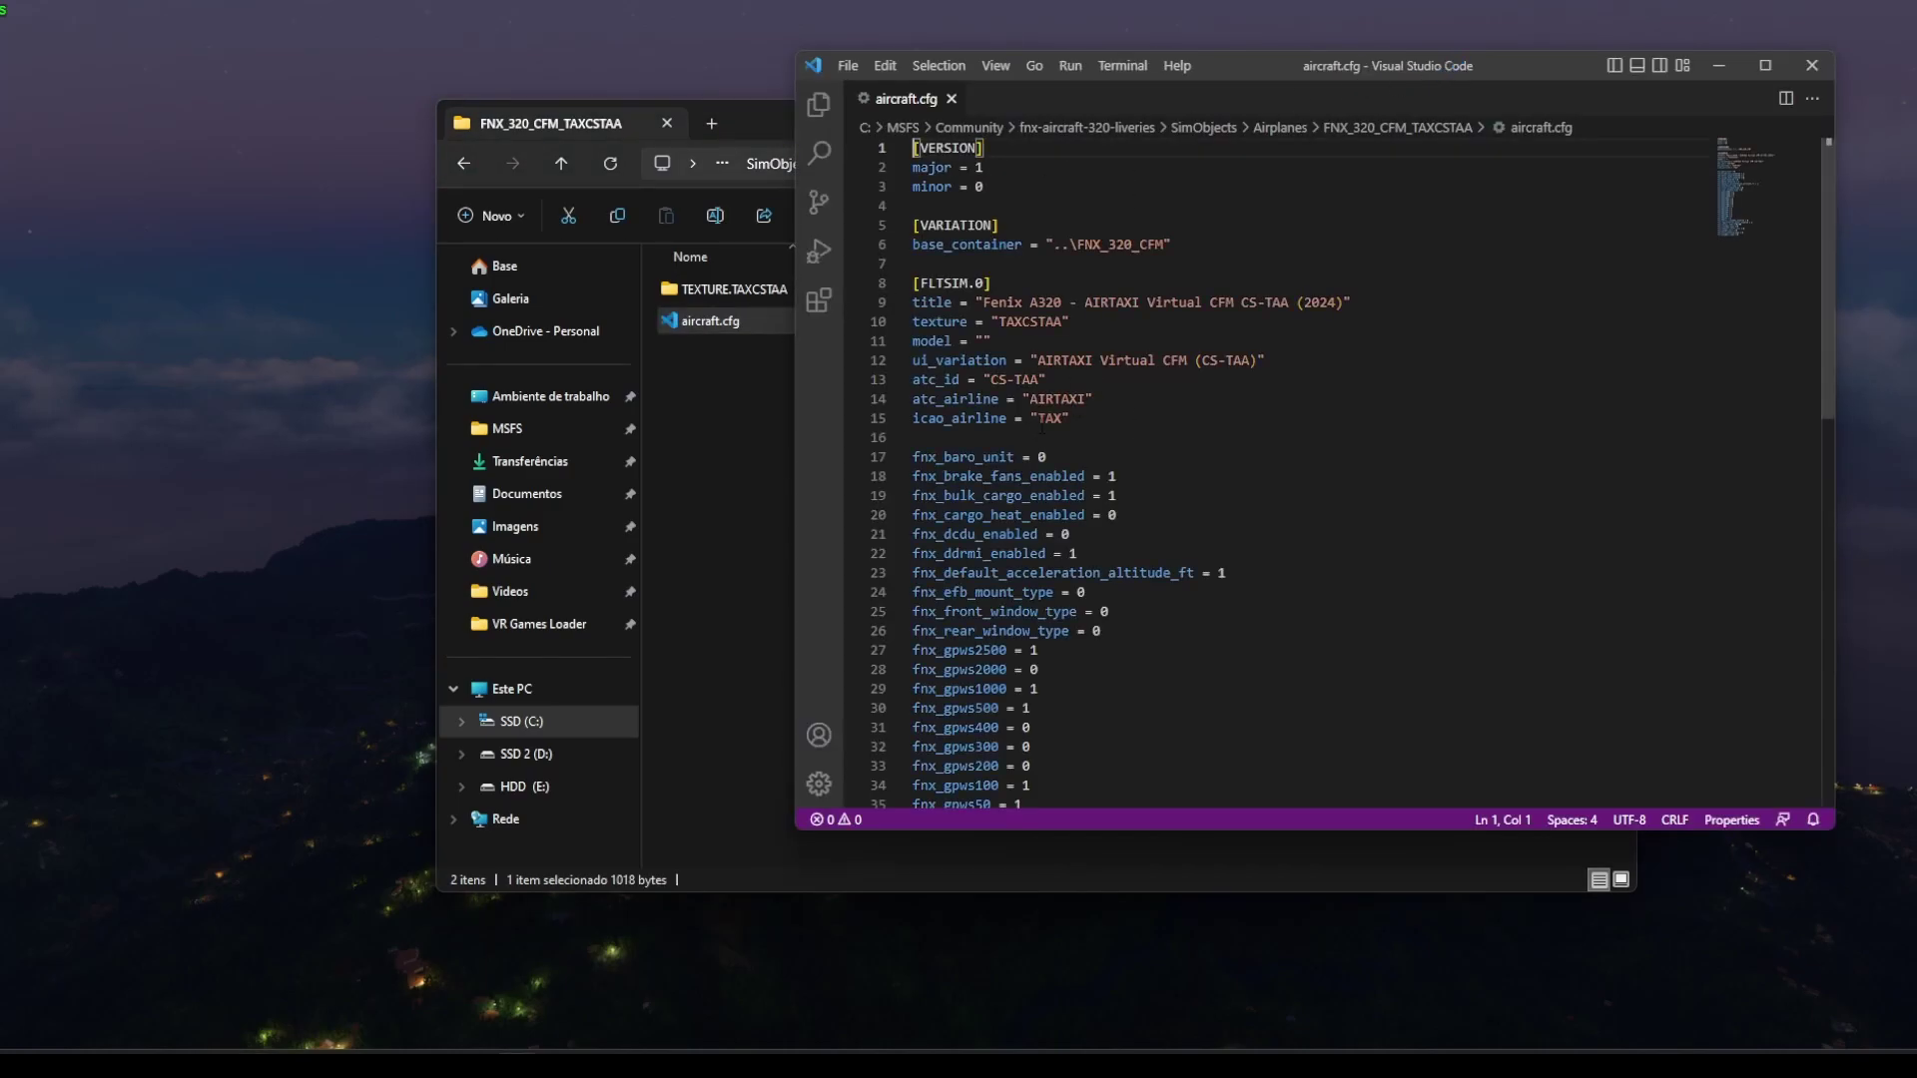
double_click(1049, 419)
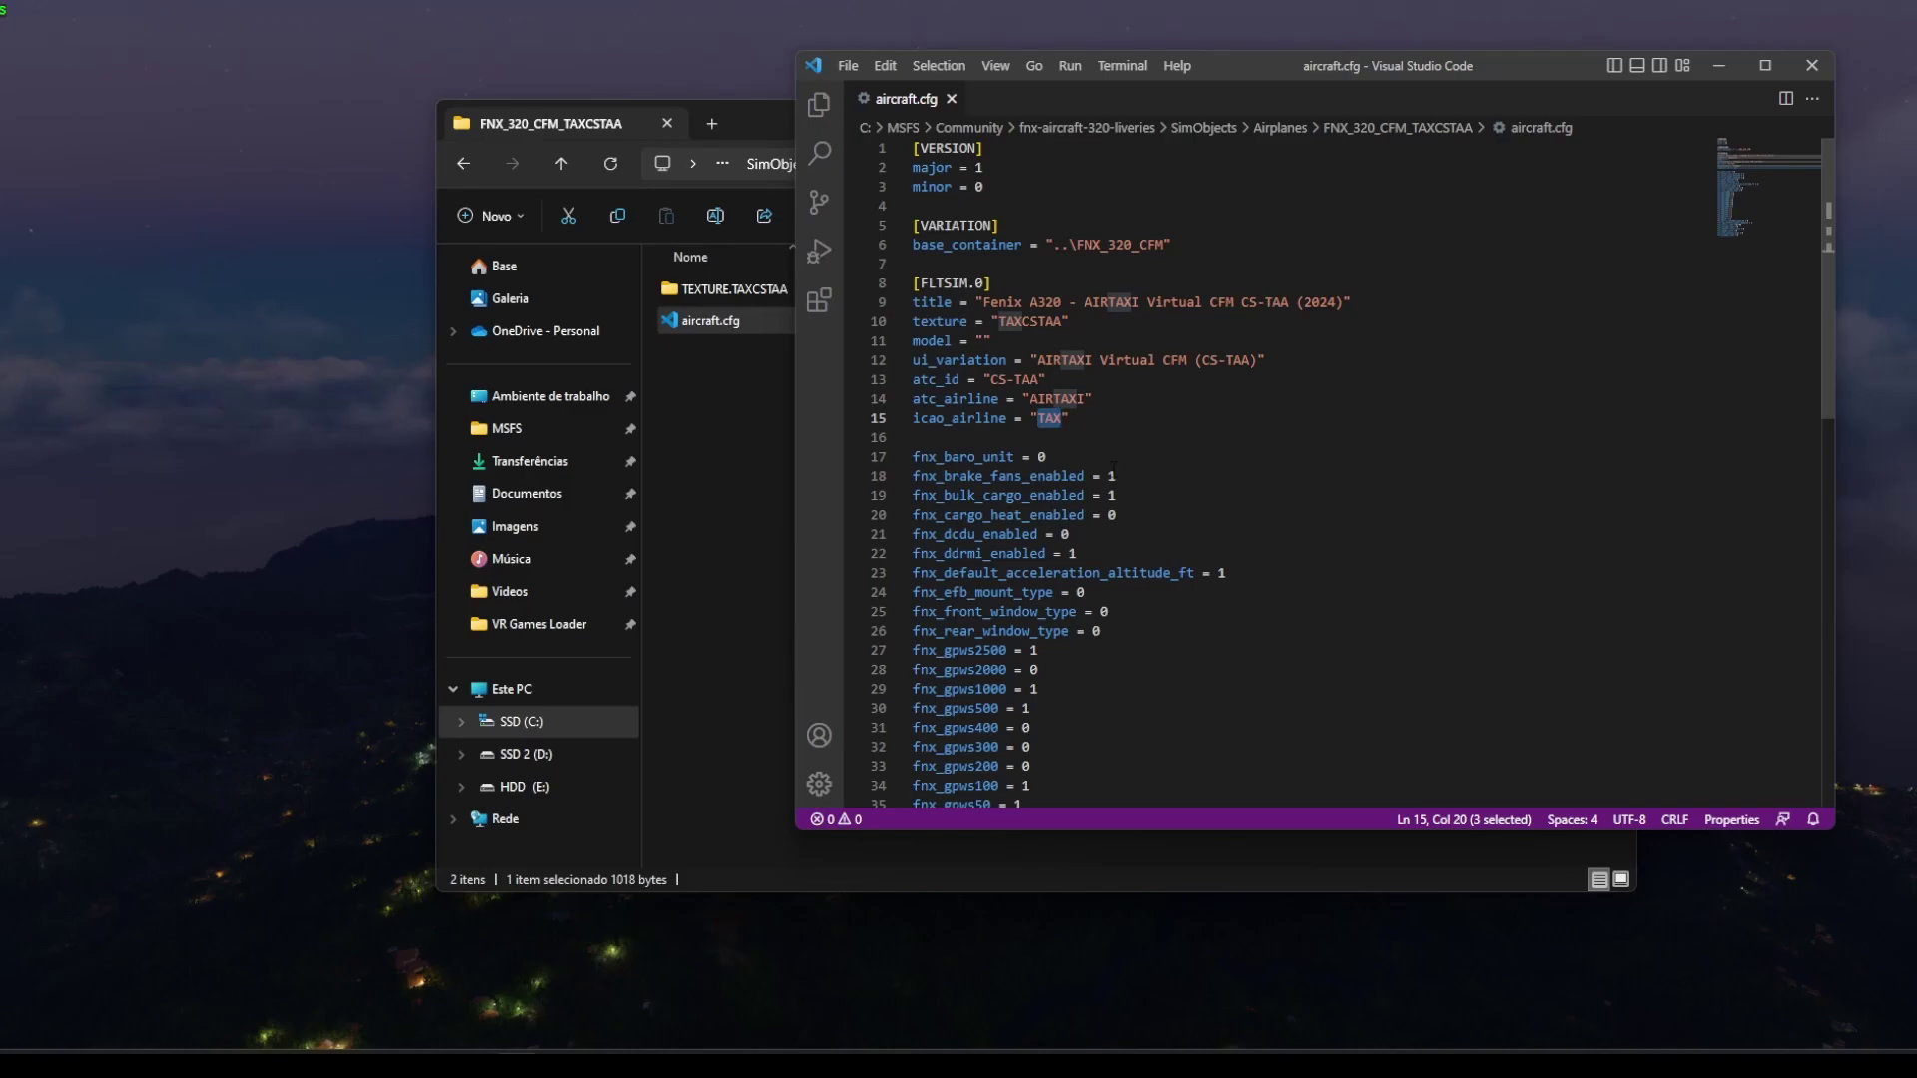
key("Right")
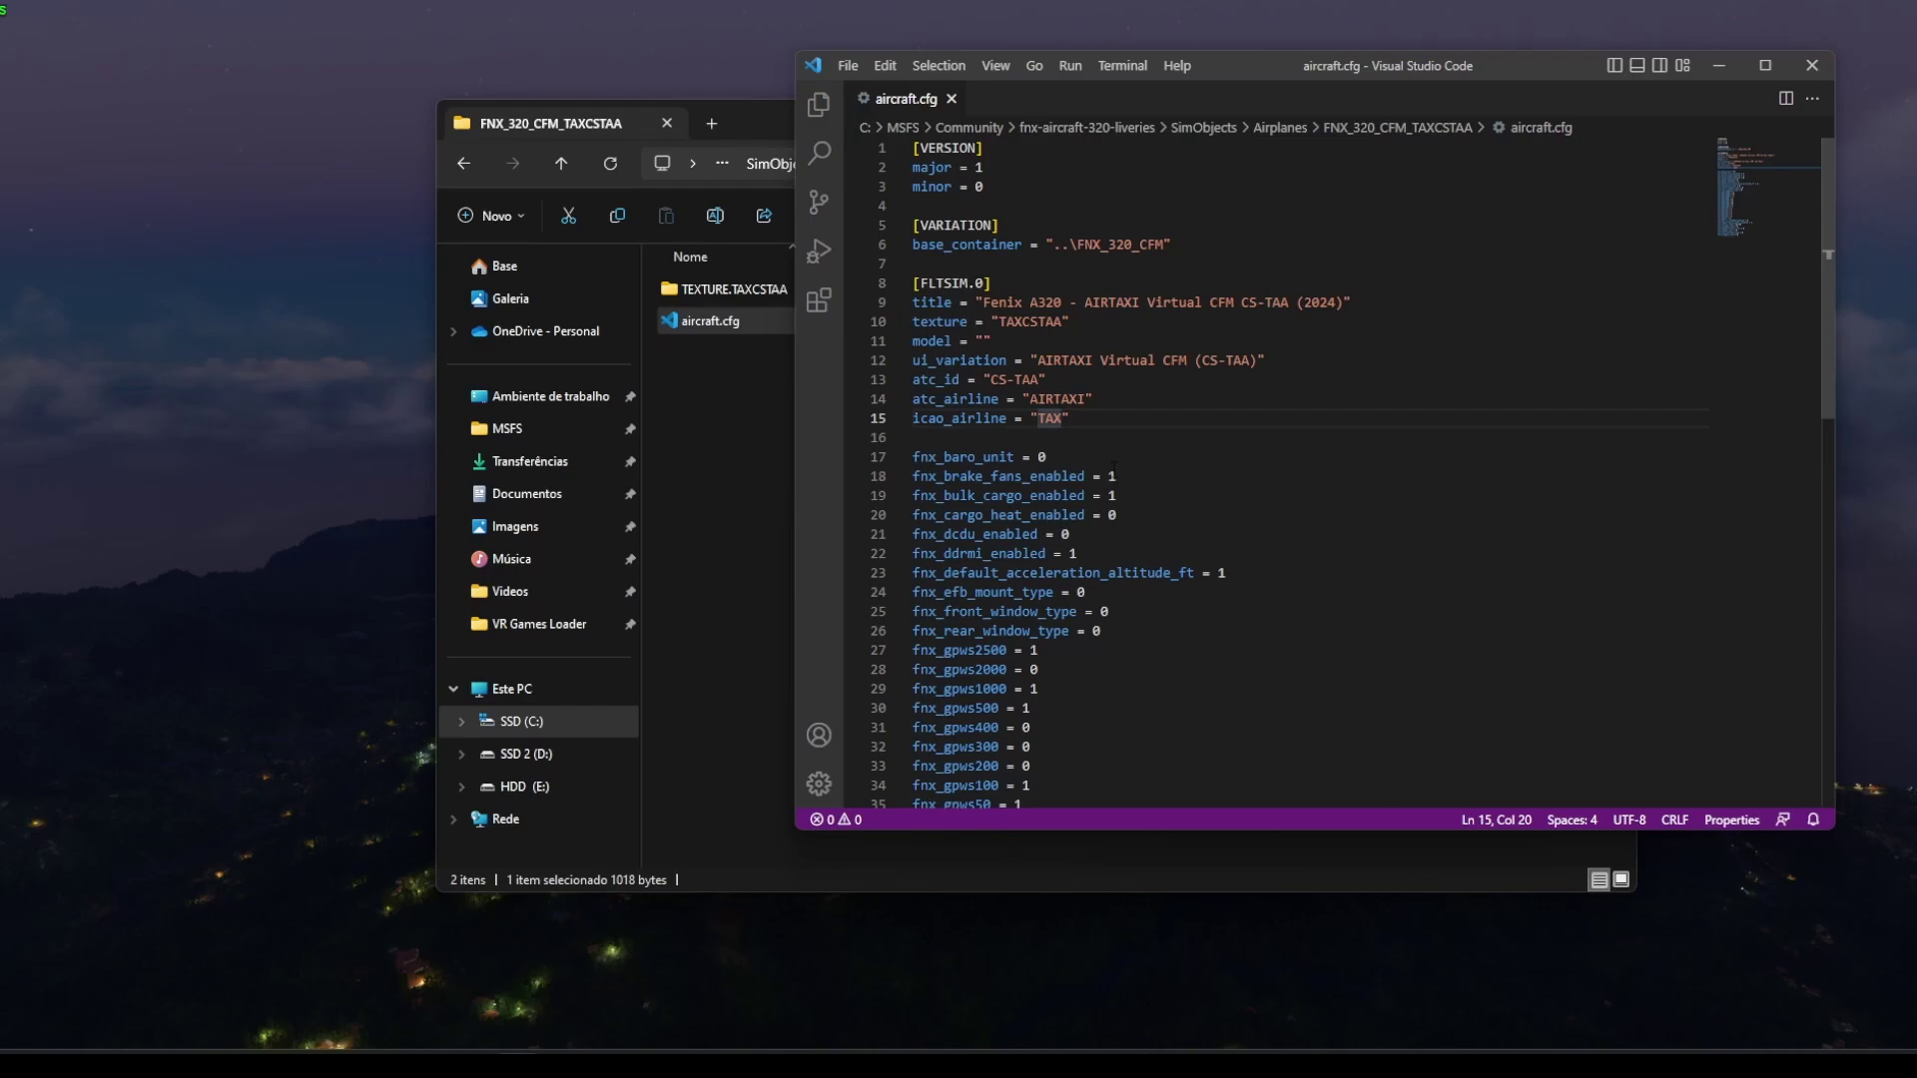